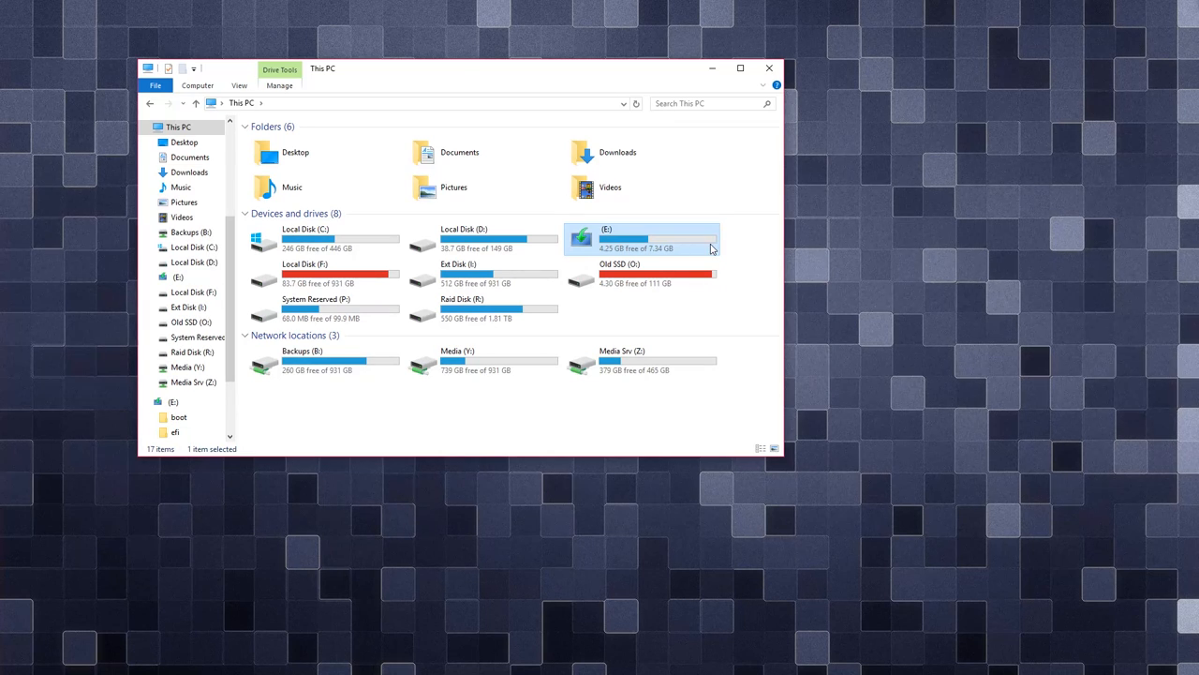
- Set drive E: to format as FAT32 (Default) with the 4096-byte allocation unit size
right_click(624, 237)
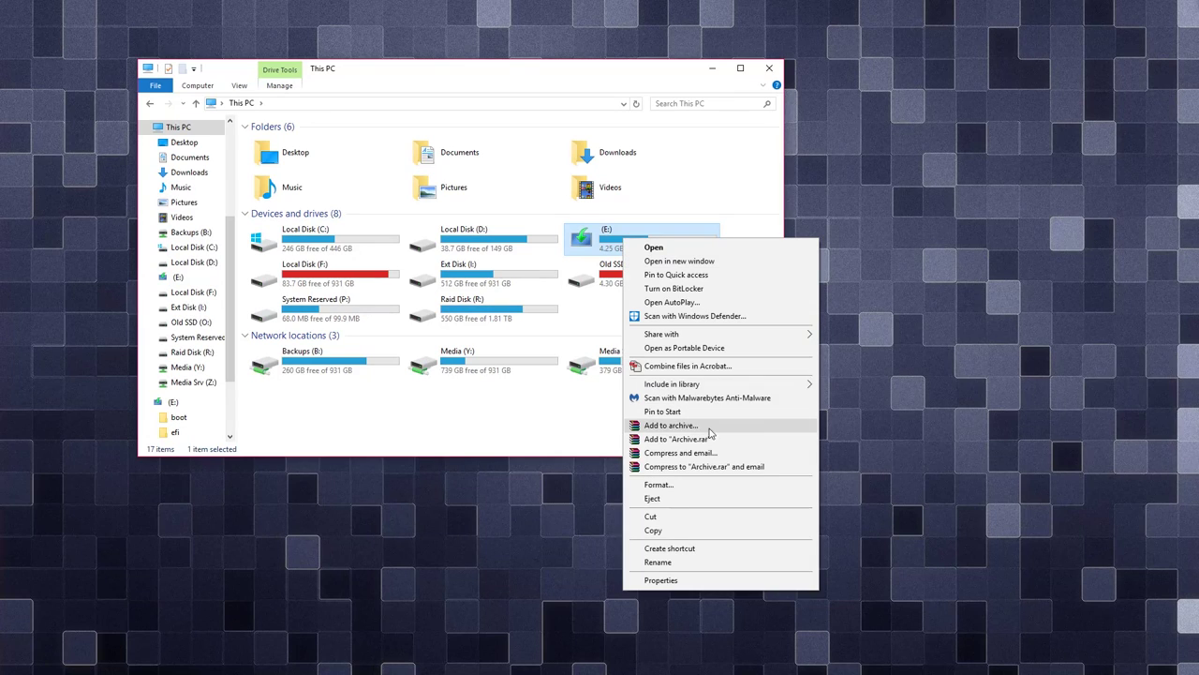
click(683, 487)
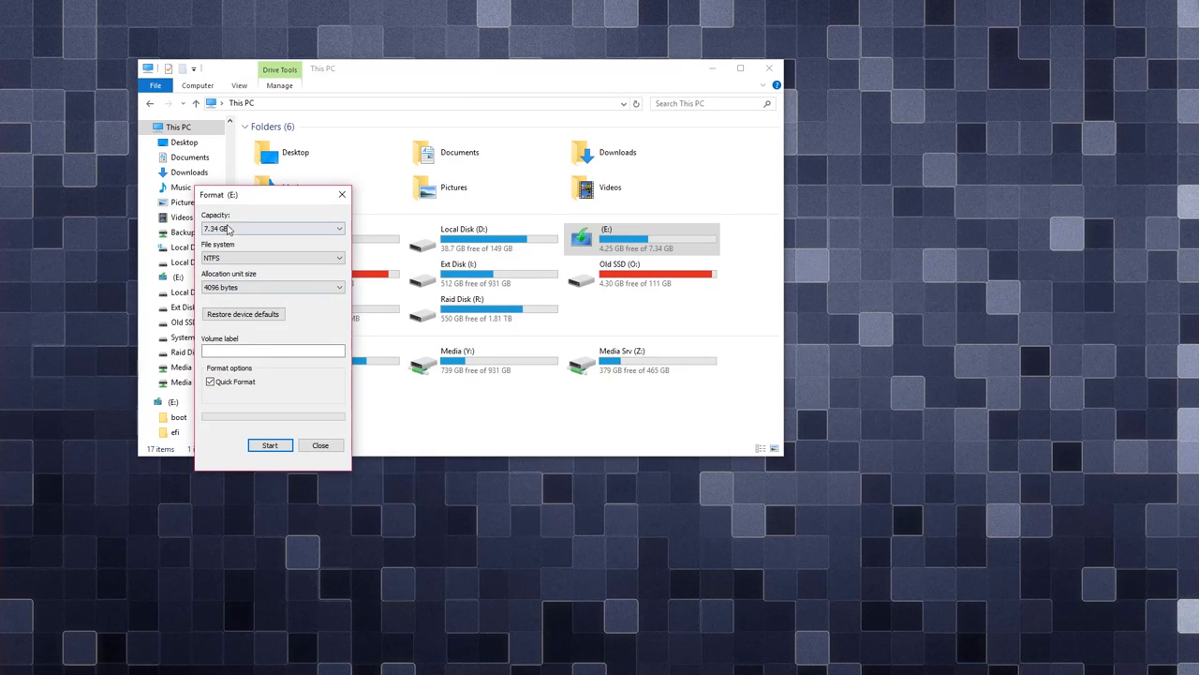
drag(277, 199, 888, 166)
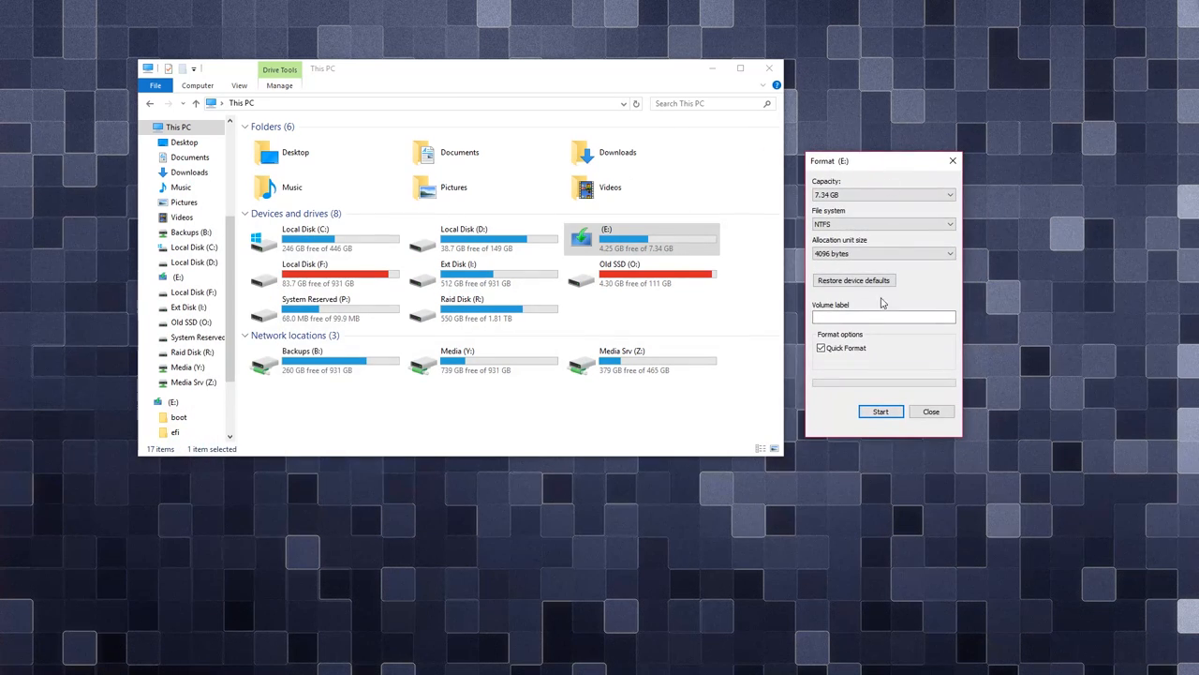
click(844, 224)
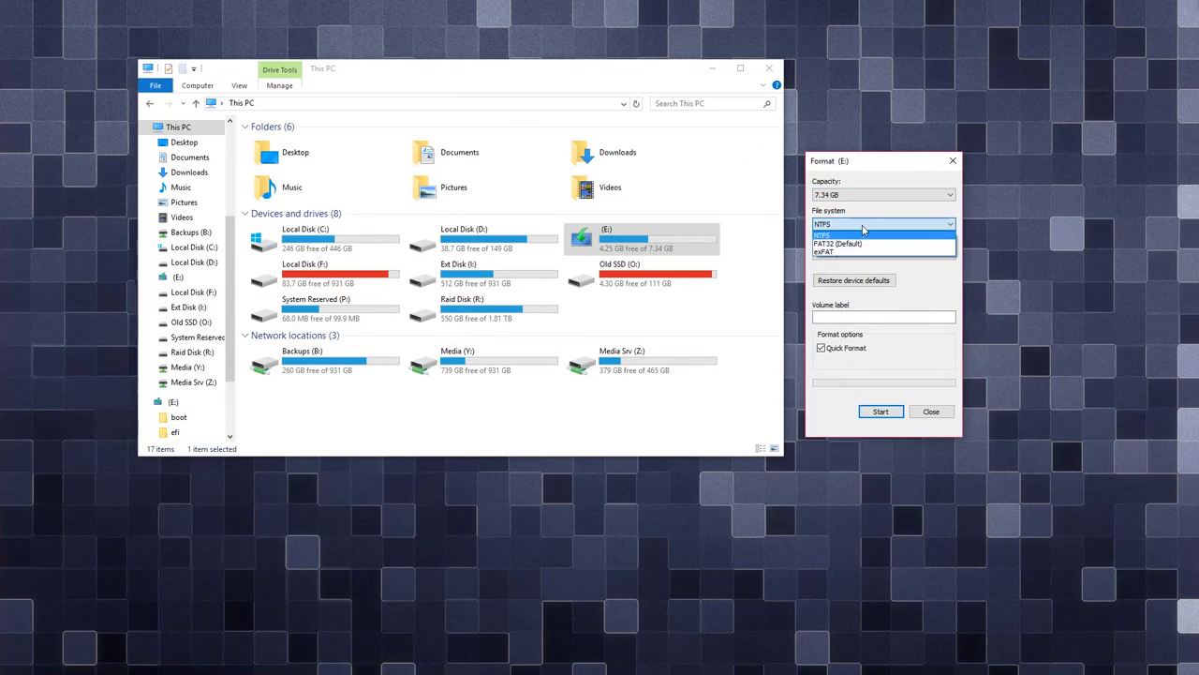
click(846, 239)
click(853, 254)
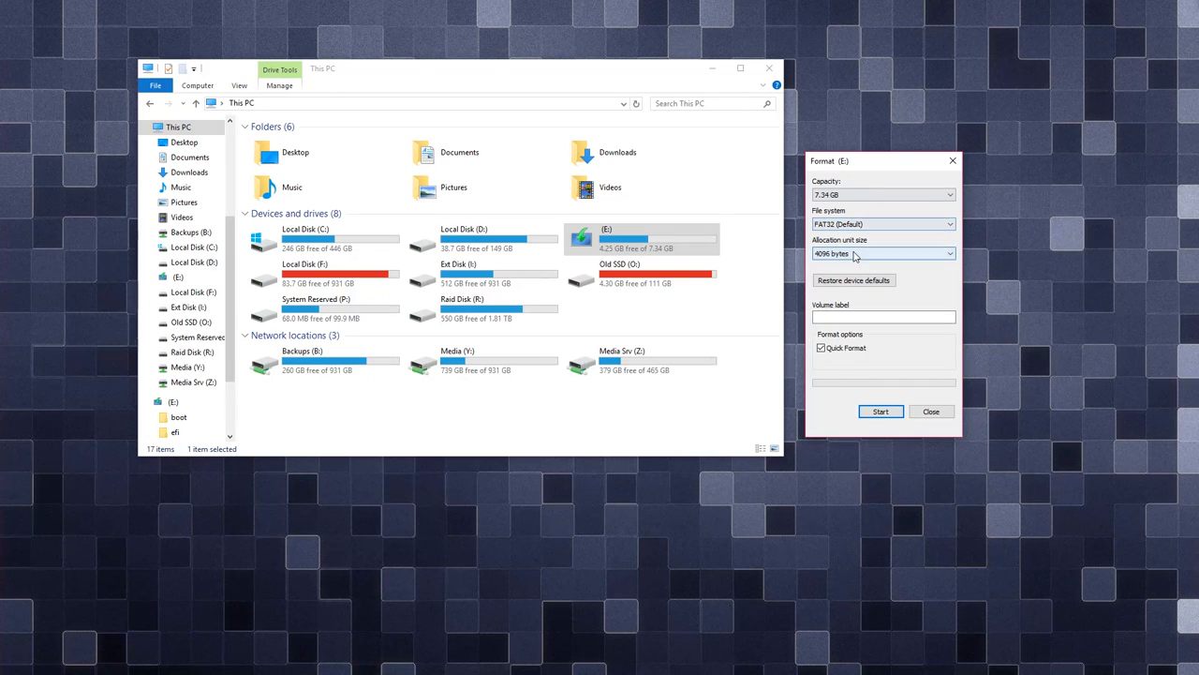
click(866, 253)
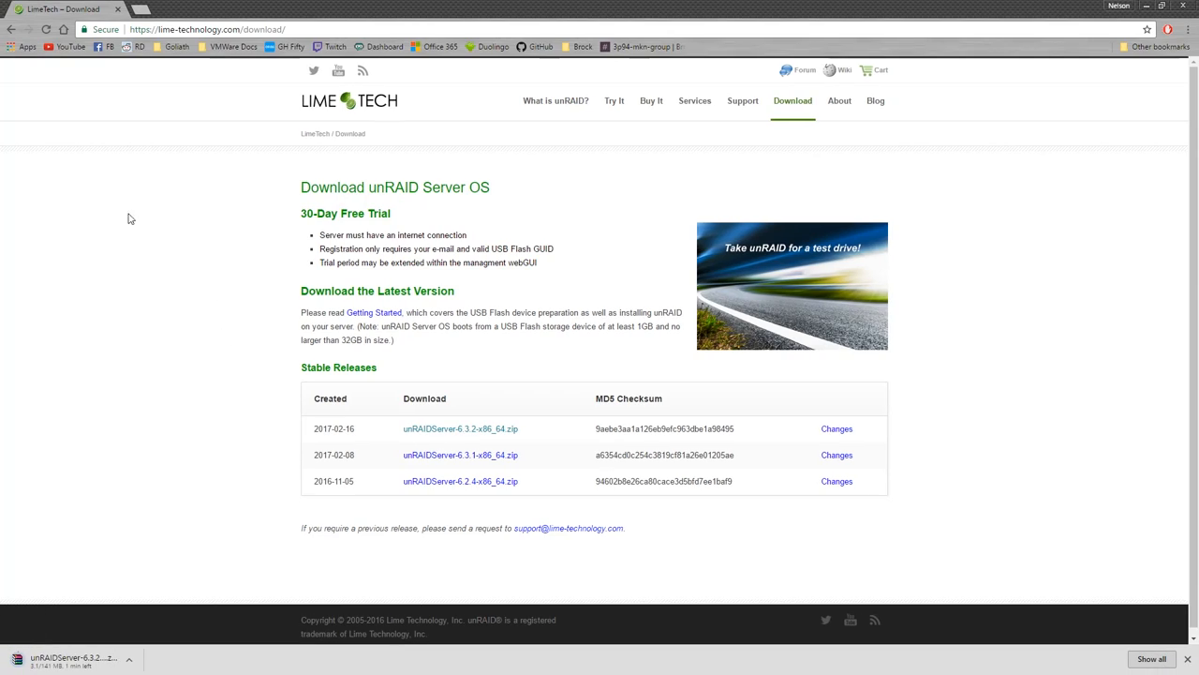
- Go back to the Try unRAID page and view the Try it out and Download and install sections
click(10, 29)
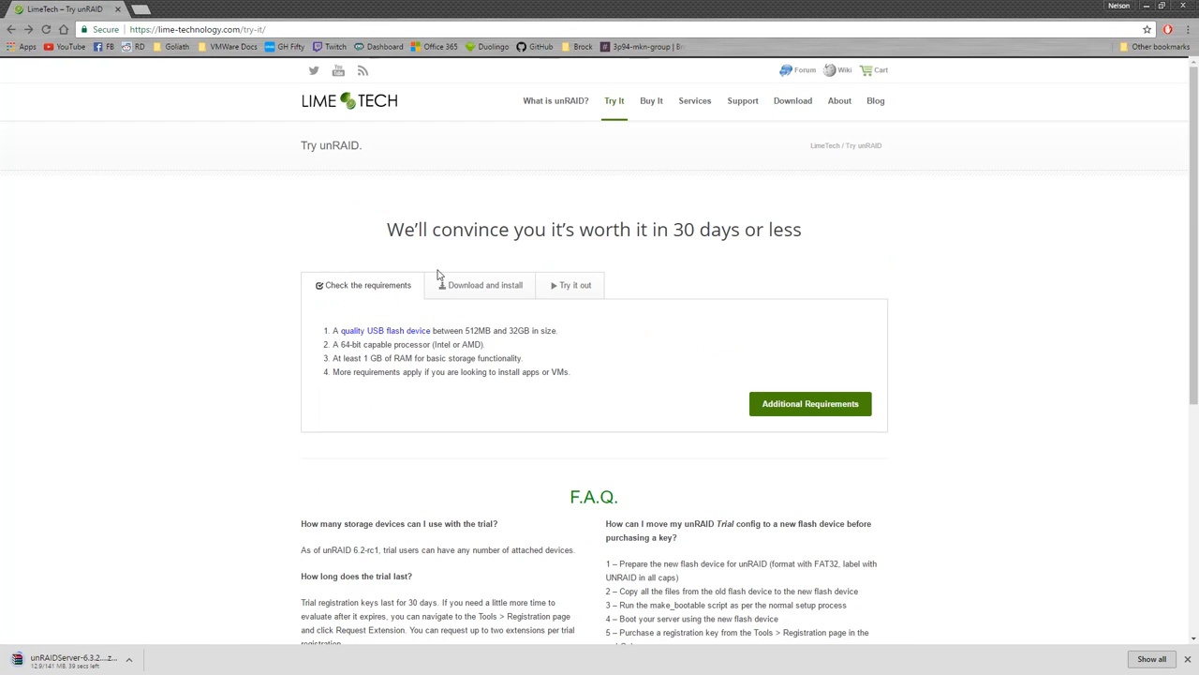
click(579, 286)
click(474, 285)
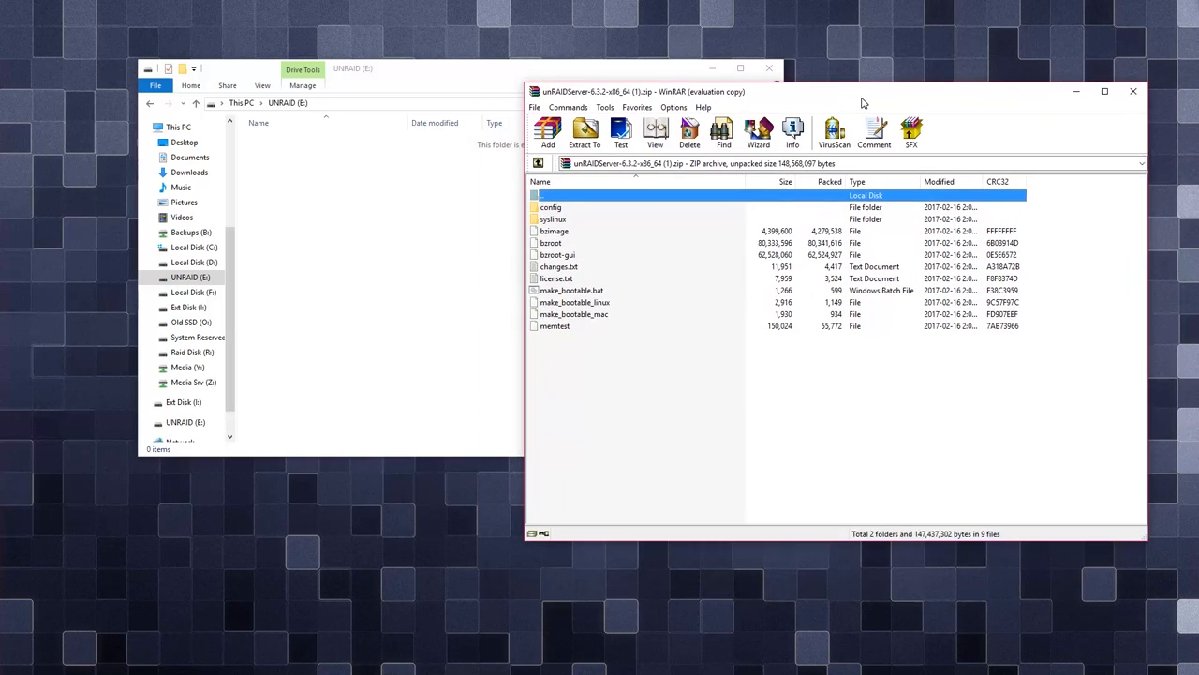
- Extract all archive files to UNRAID (E:) and run make_bootable.bat as administrator
drag(613, 355, 628, 212)
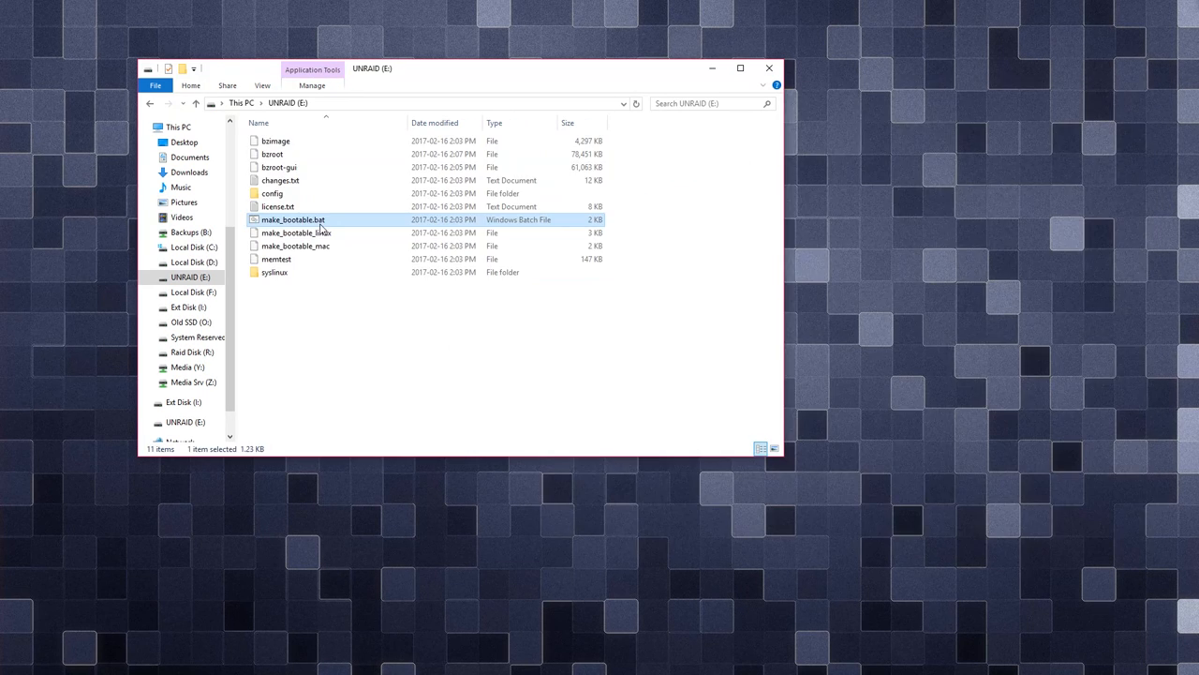
right_click(328, 225)
click(356, 268)
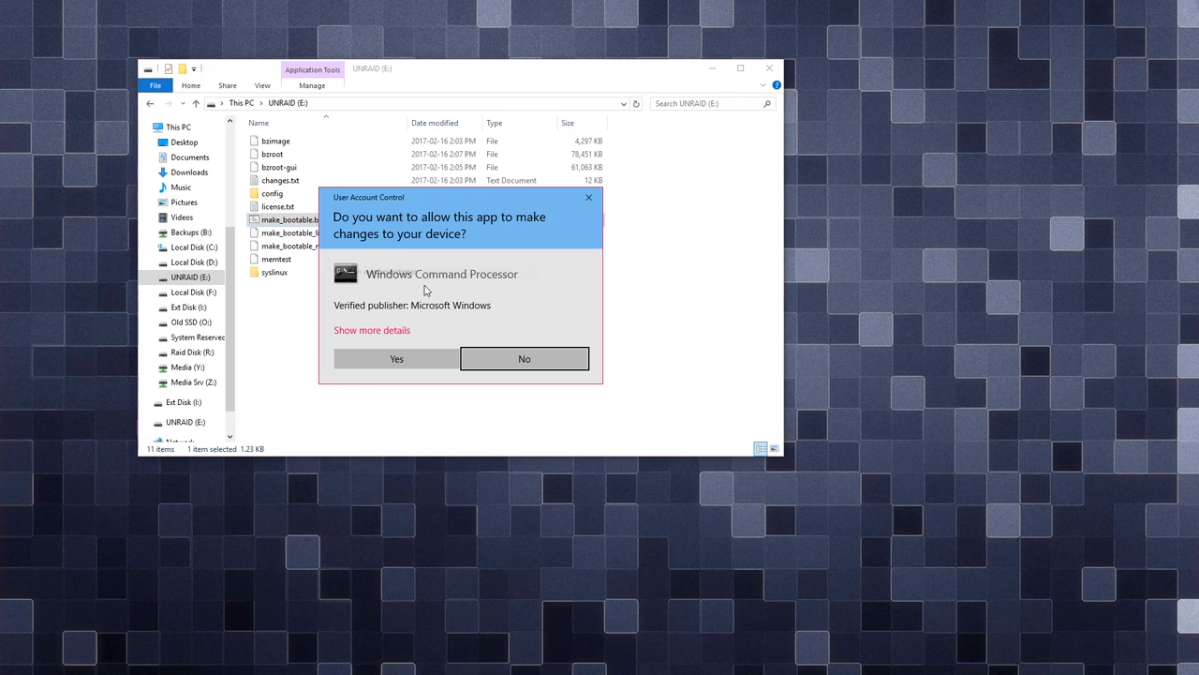
click(398, 362)
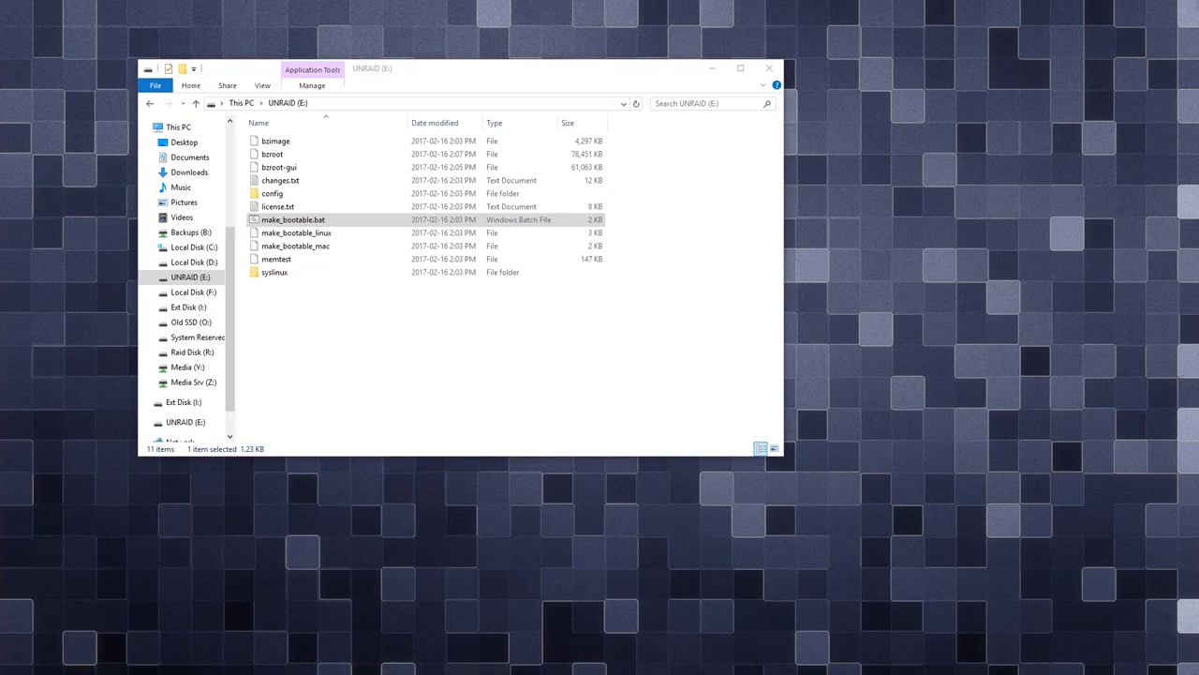
drag(691, 107, 743, 116)
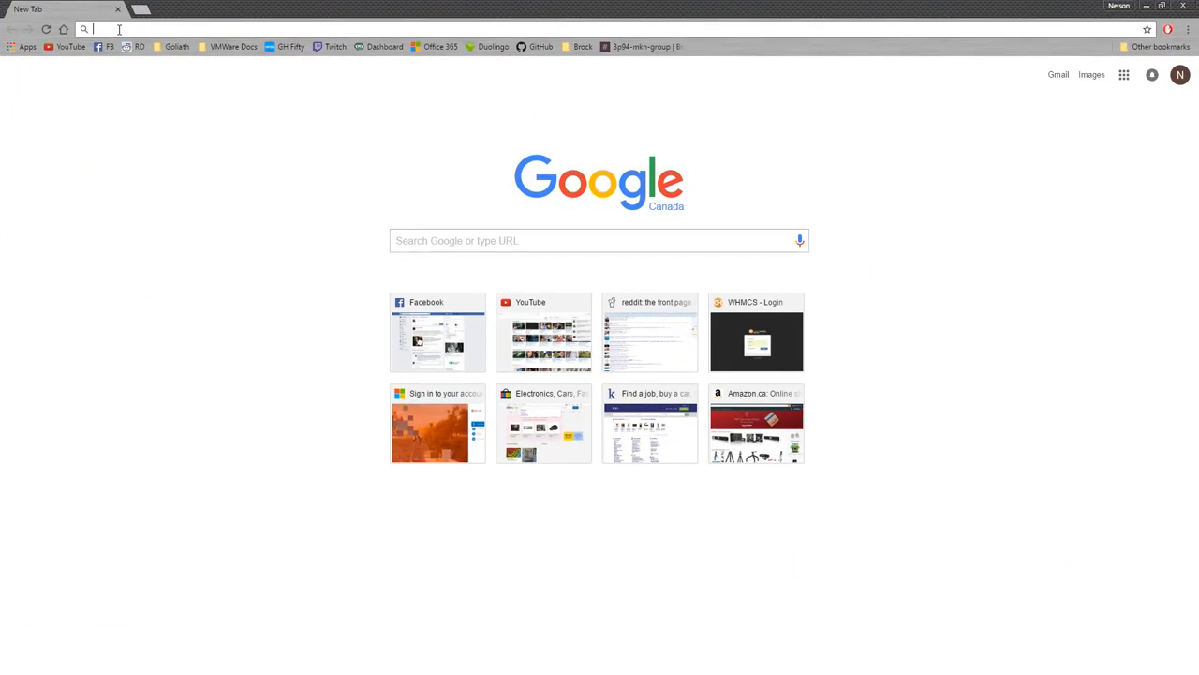
text(192.168.)
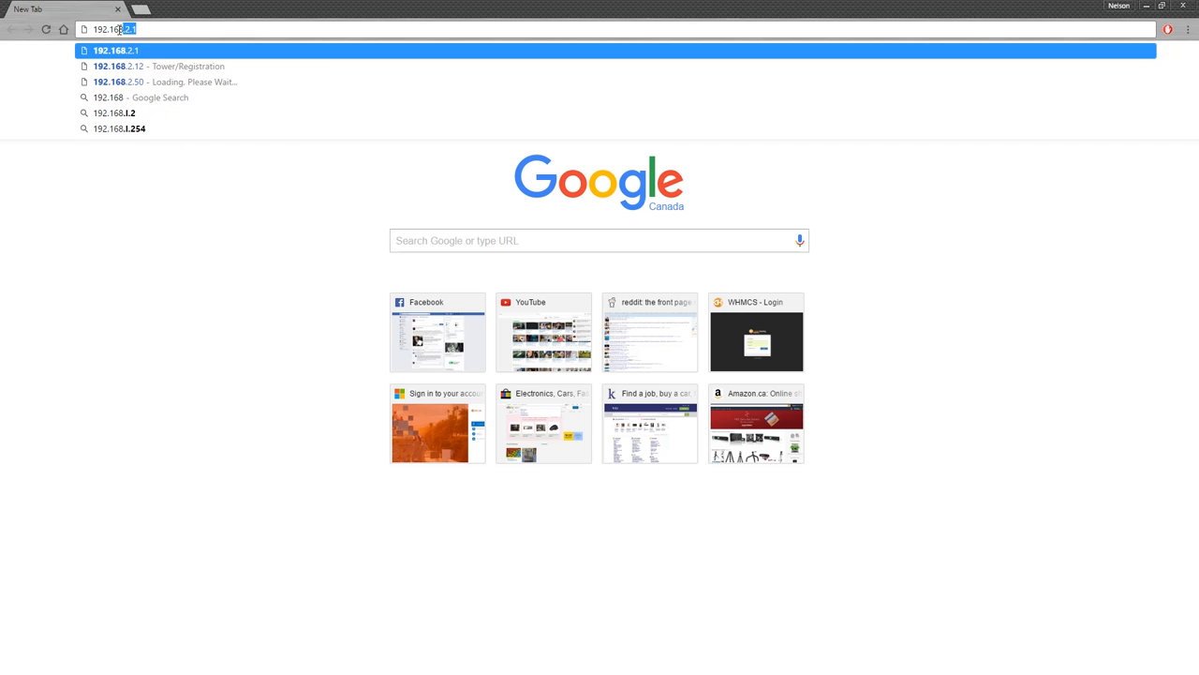
text(2.12)
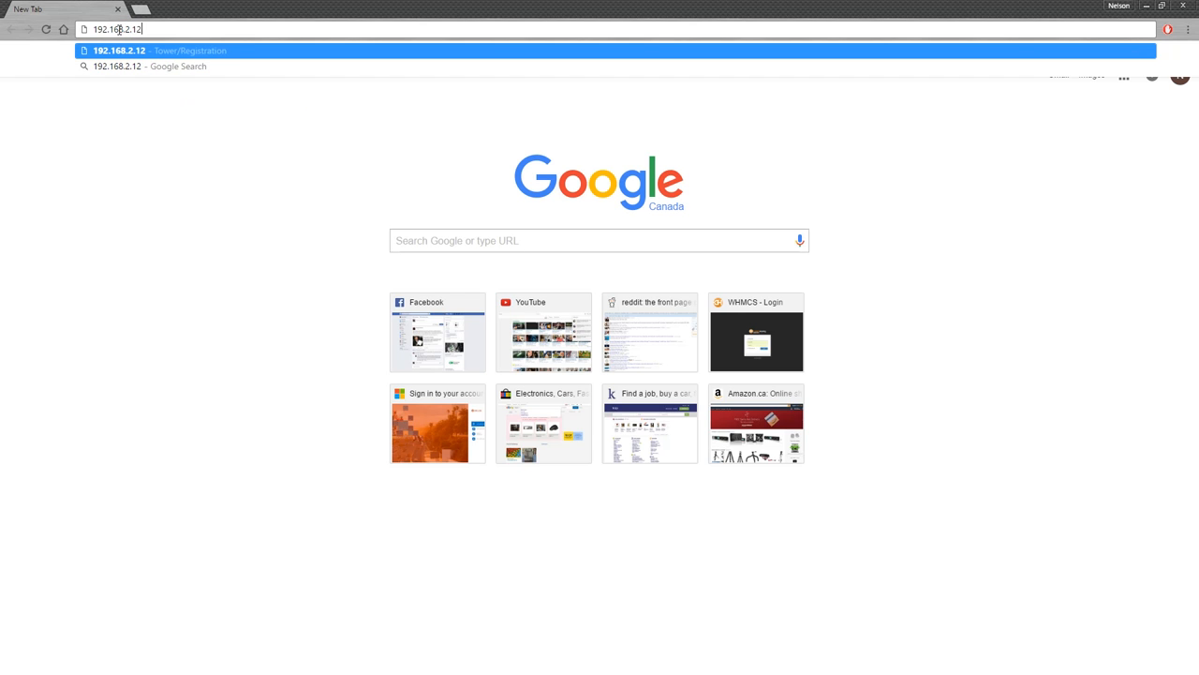
- Load the unRAID server's web interface at 192.168.2.12
key(Return)
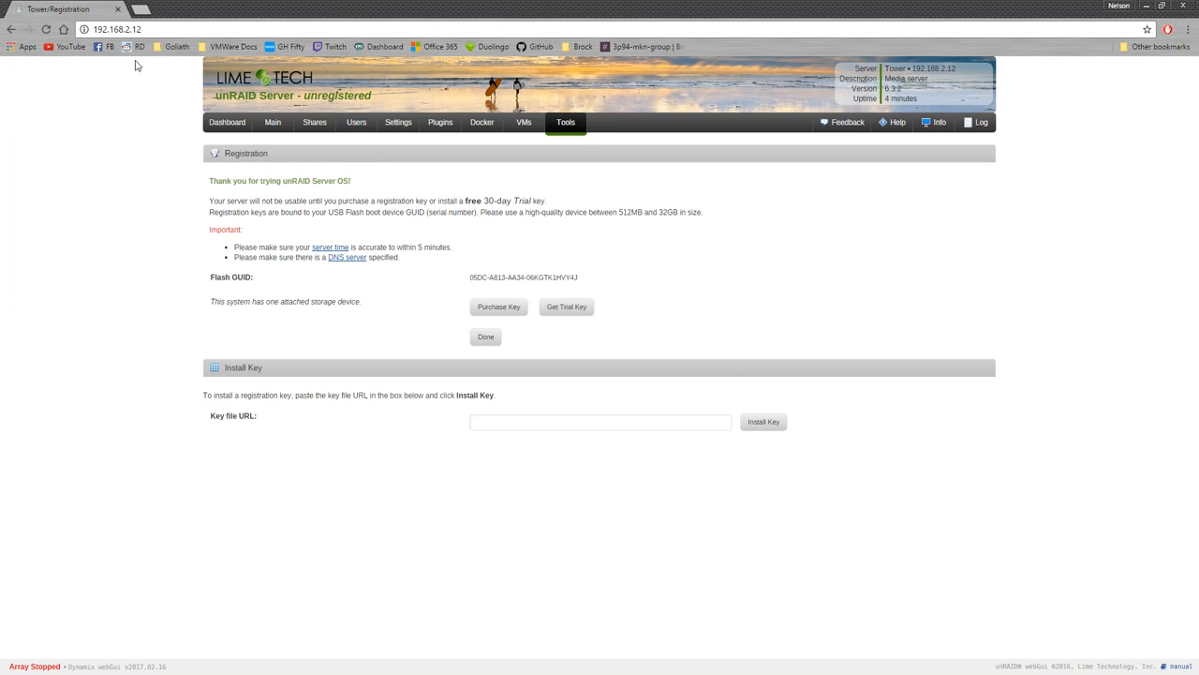
- Request a trial key, paste the emailed key file URL and install it to register the server as Trial
click(573, 316)
click(566, 312)
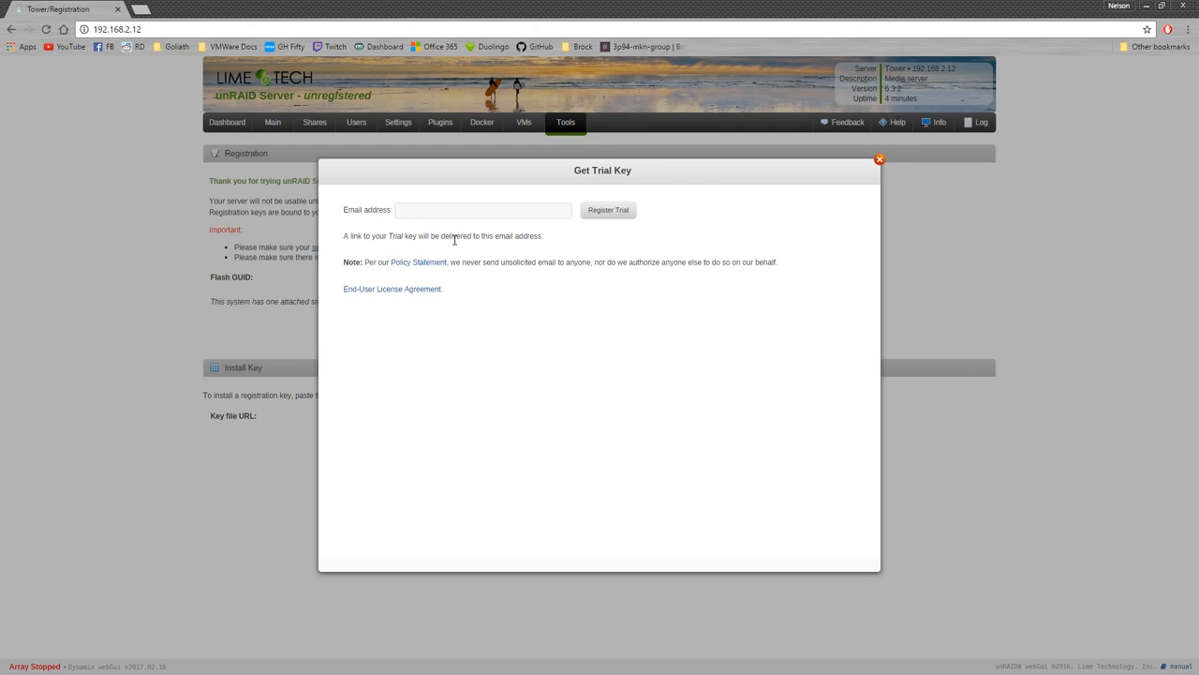
key(Escape)
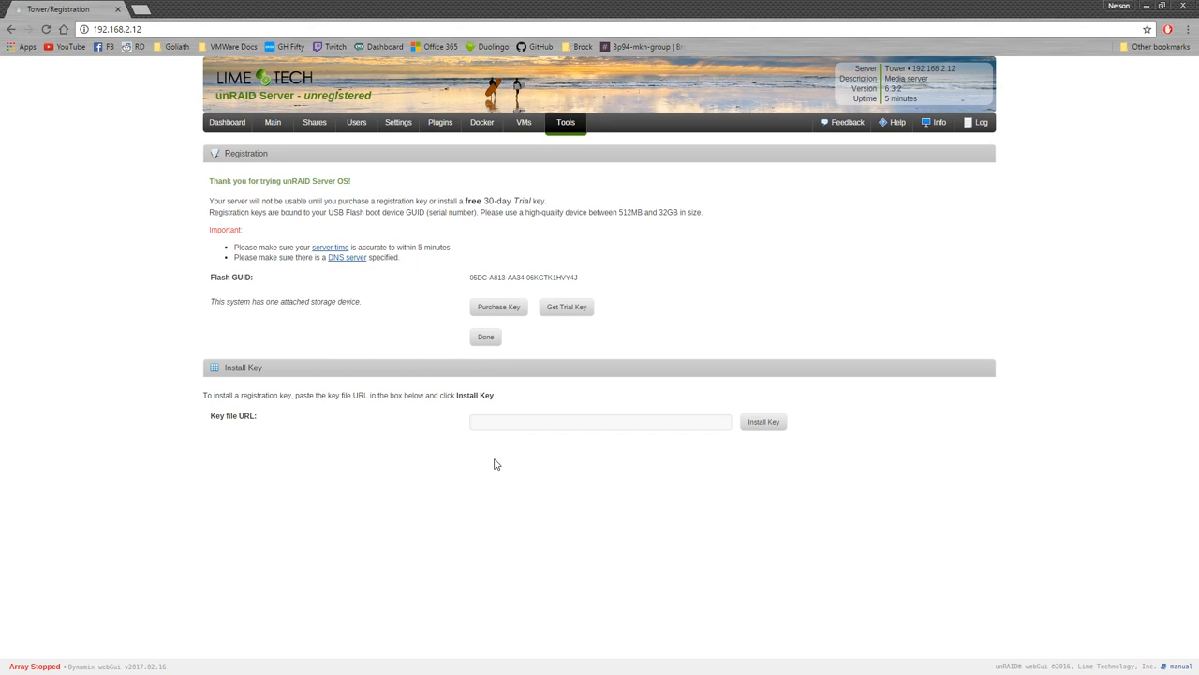
key(ctrl+v)
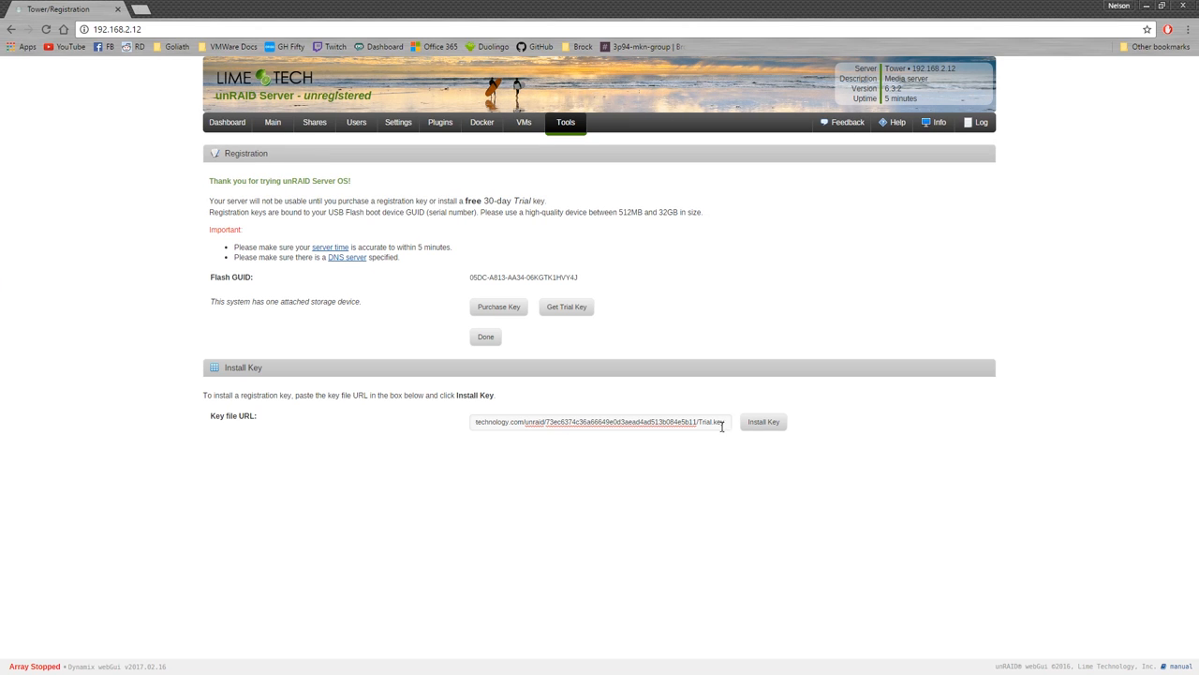
click(759, 424)
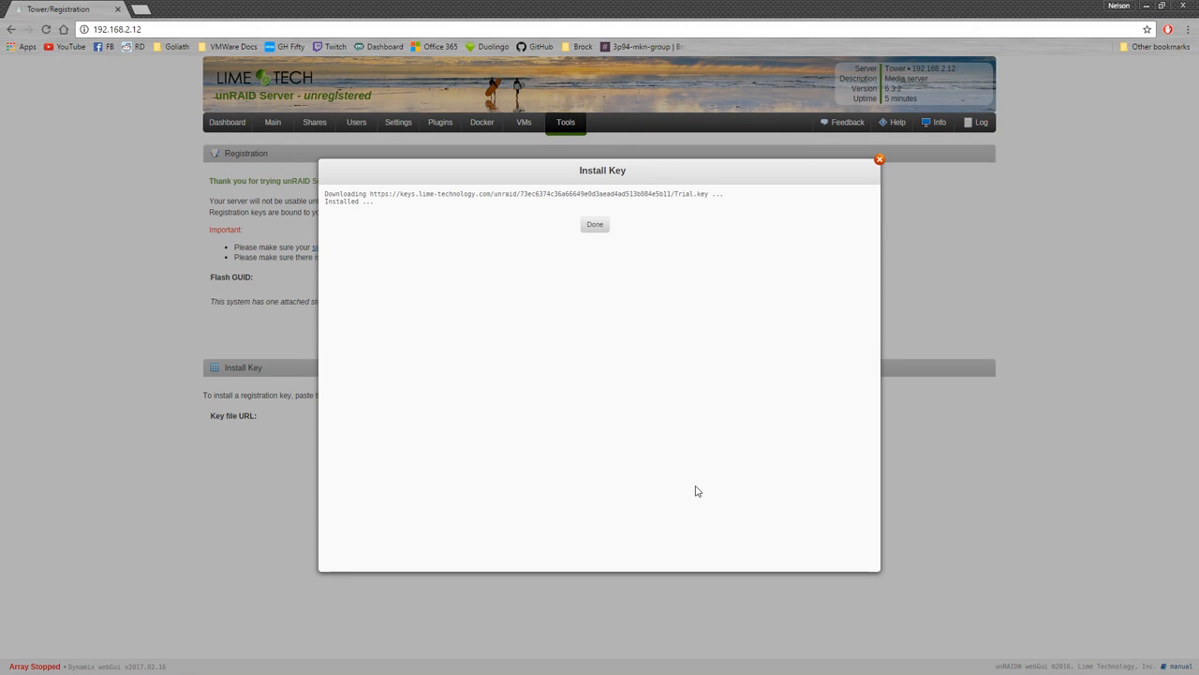
click(596, 228)
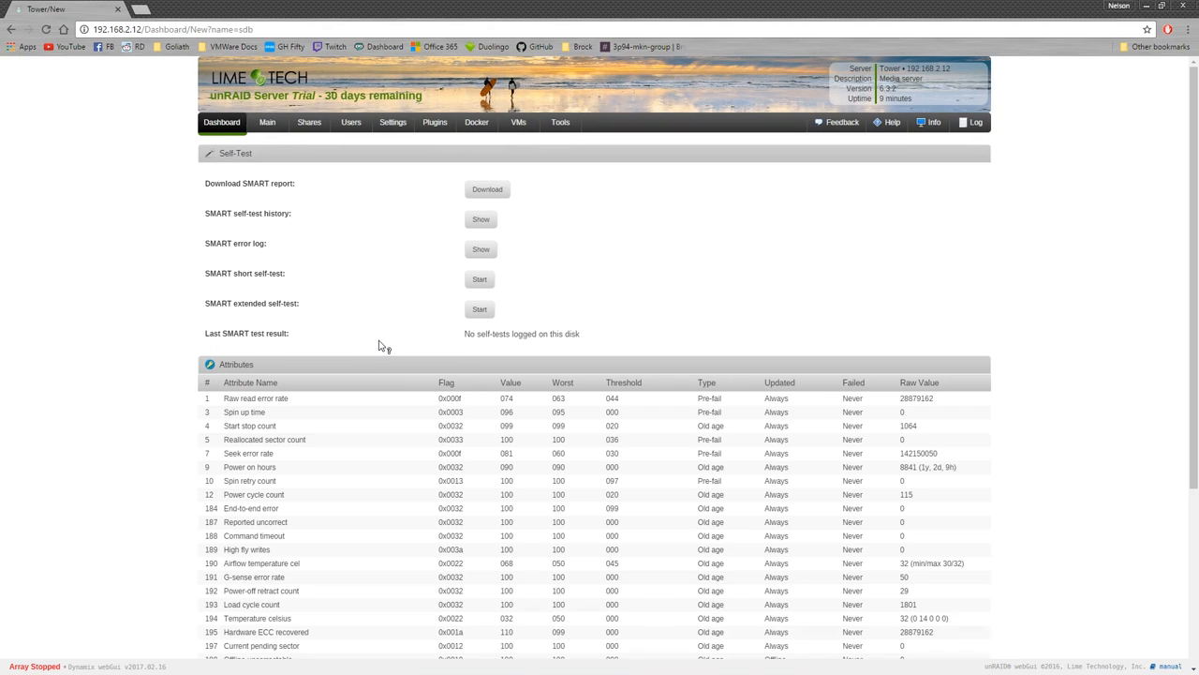
scroll(422, 338, down, 2)
scroll(416, 332, down, 2)
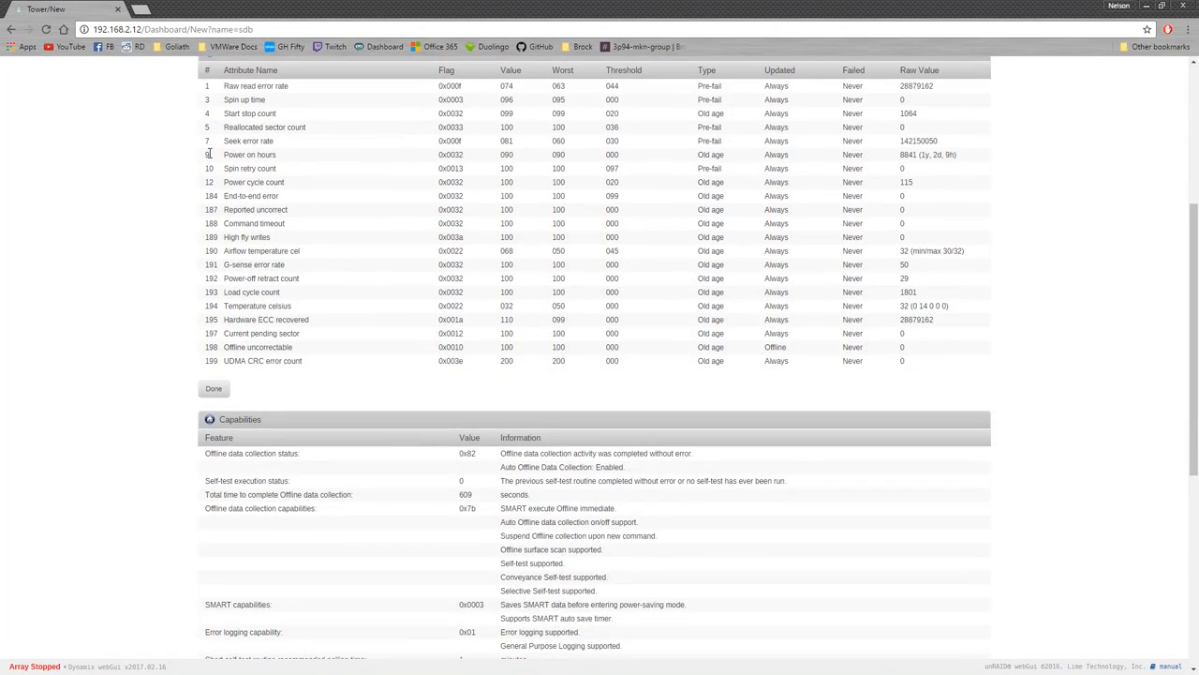
scroll(259, 203, down, 2)
scroll(322, 203, down, 2)
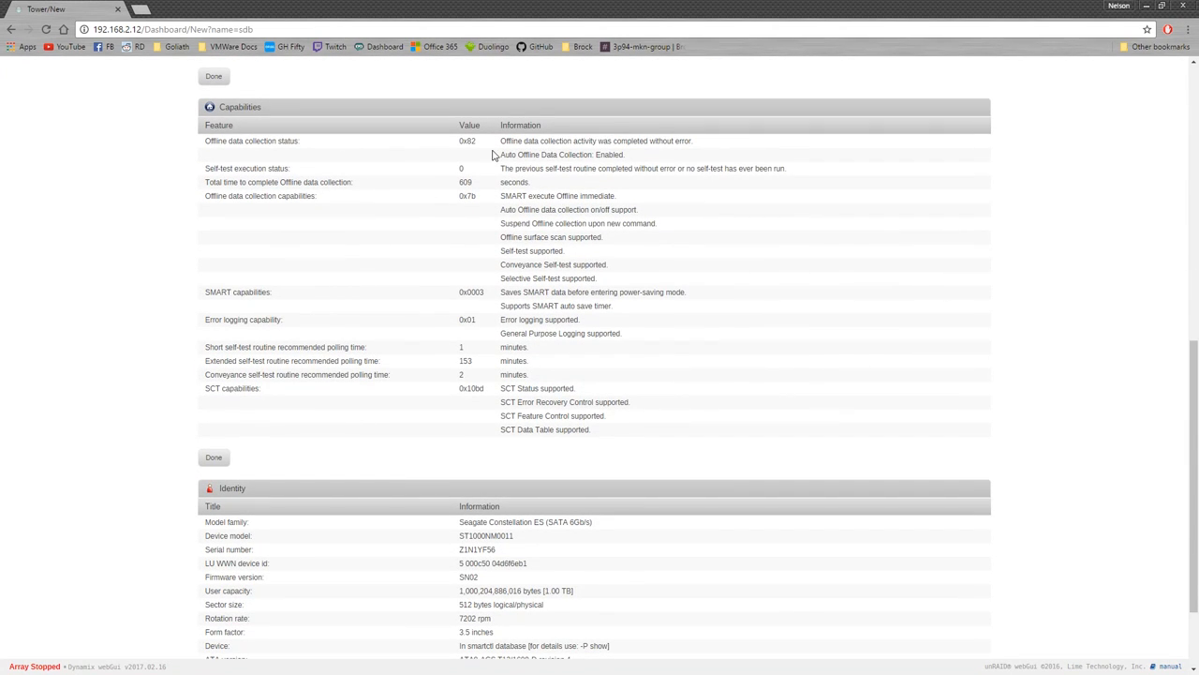
- Highlight the error logging and SCT capability rows on disk sdb's SMART page, then deselect
drag(603, 434, 378, 211)
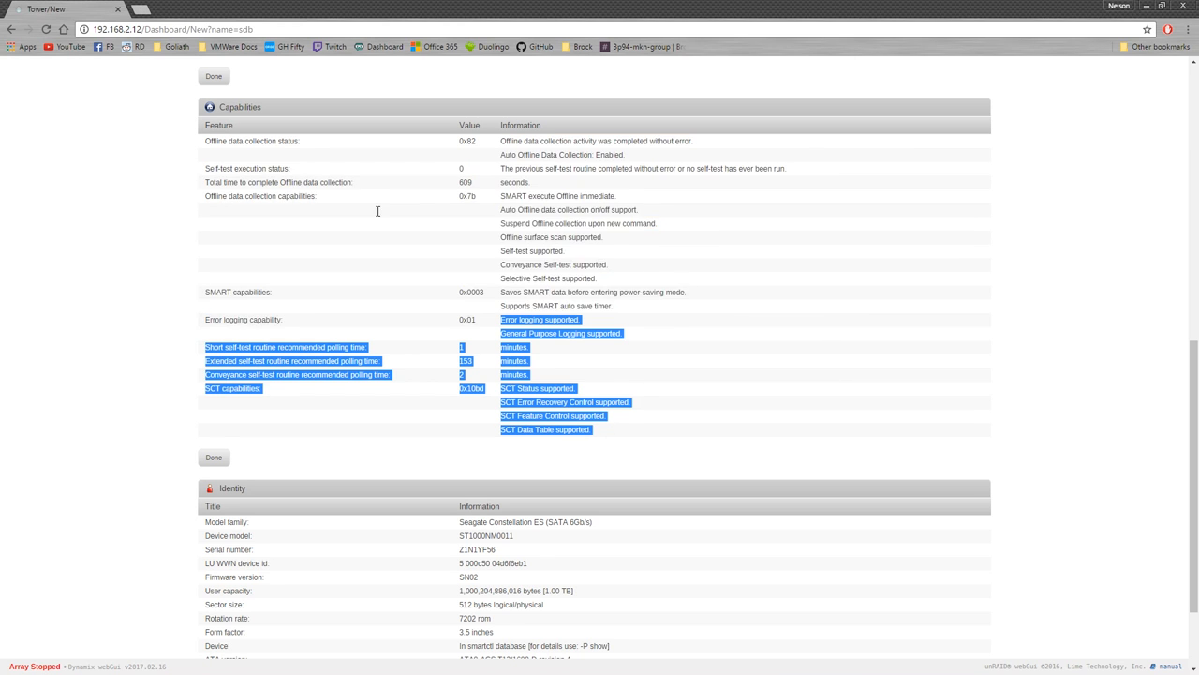
click(167, 150)
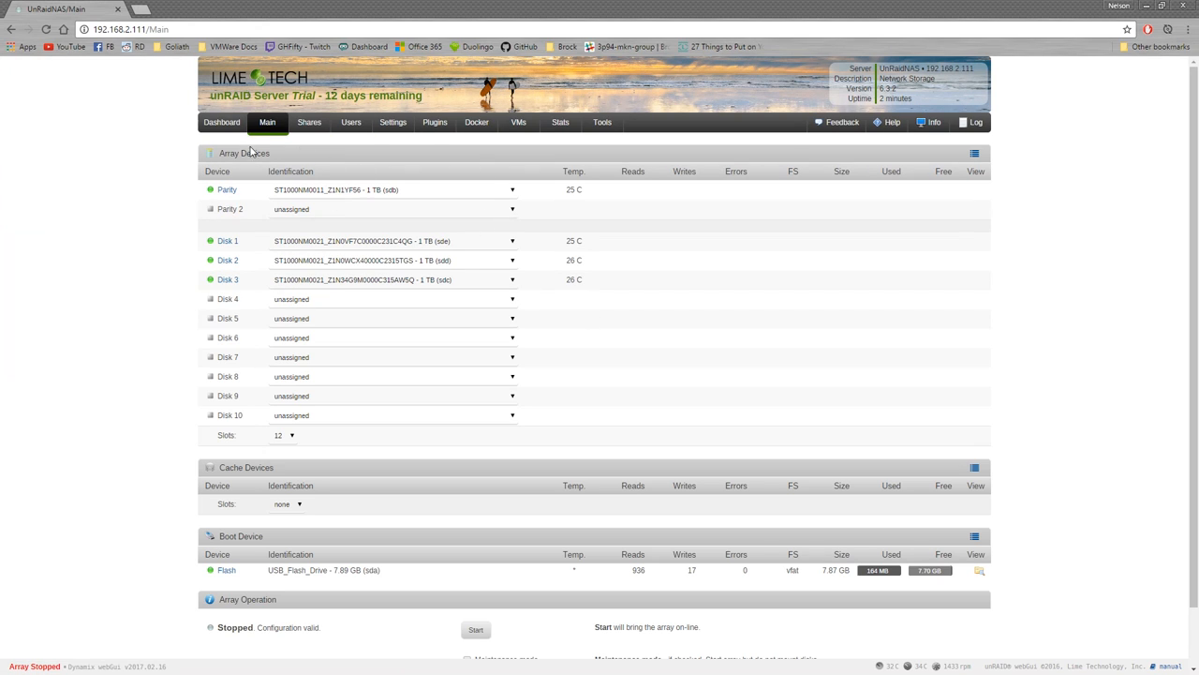
click(225, 131)
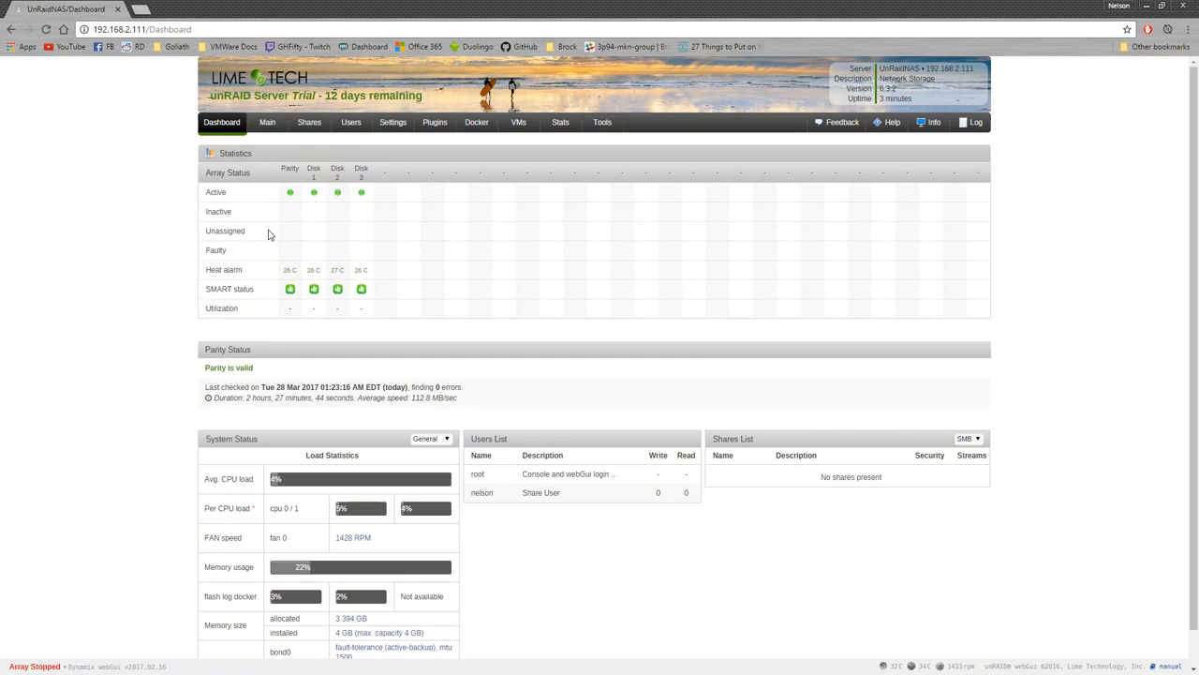
drag(206, 232, 256, 236)
scroll(201, 355, down, 1)
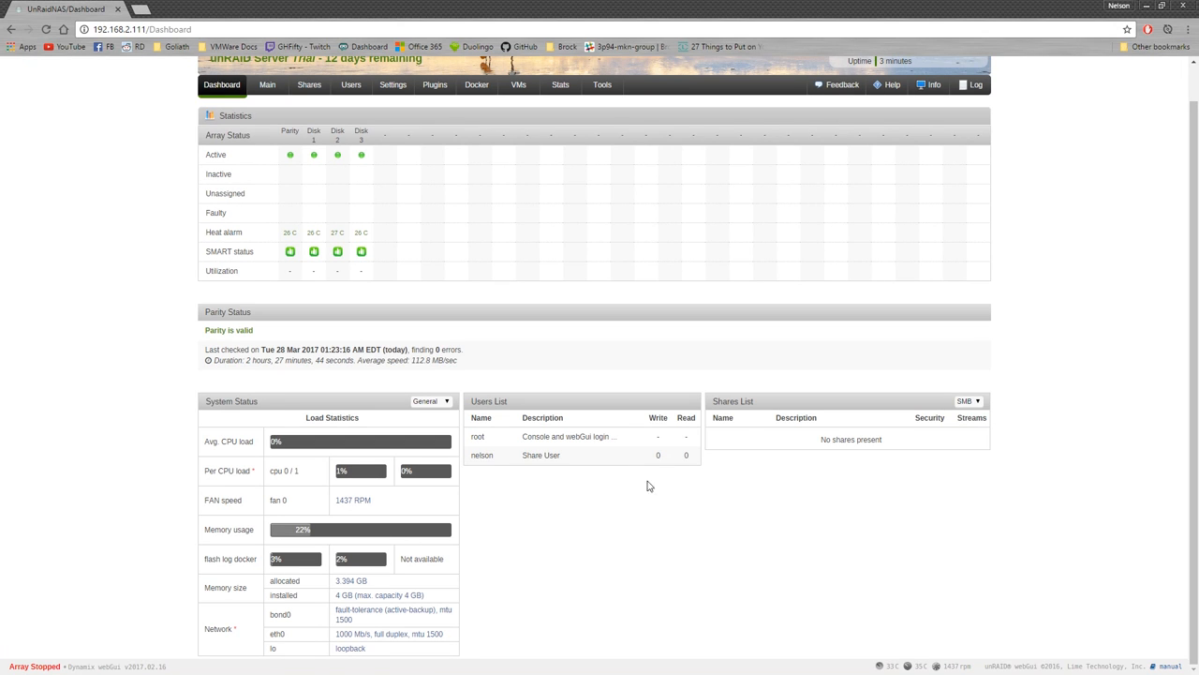
scroll(647, 486, up, 1)
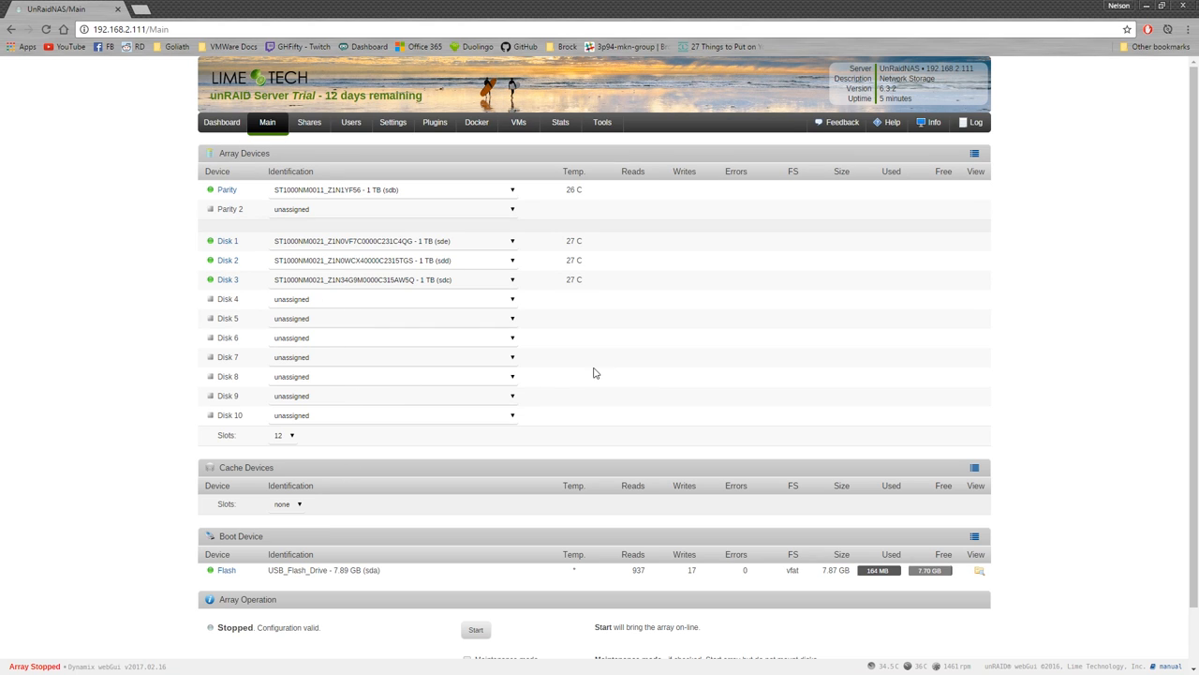
scroll(478, 535, down, 2)
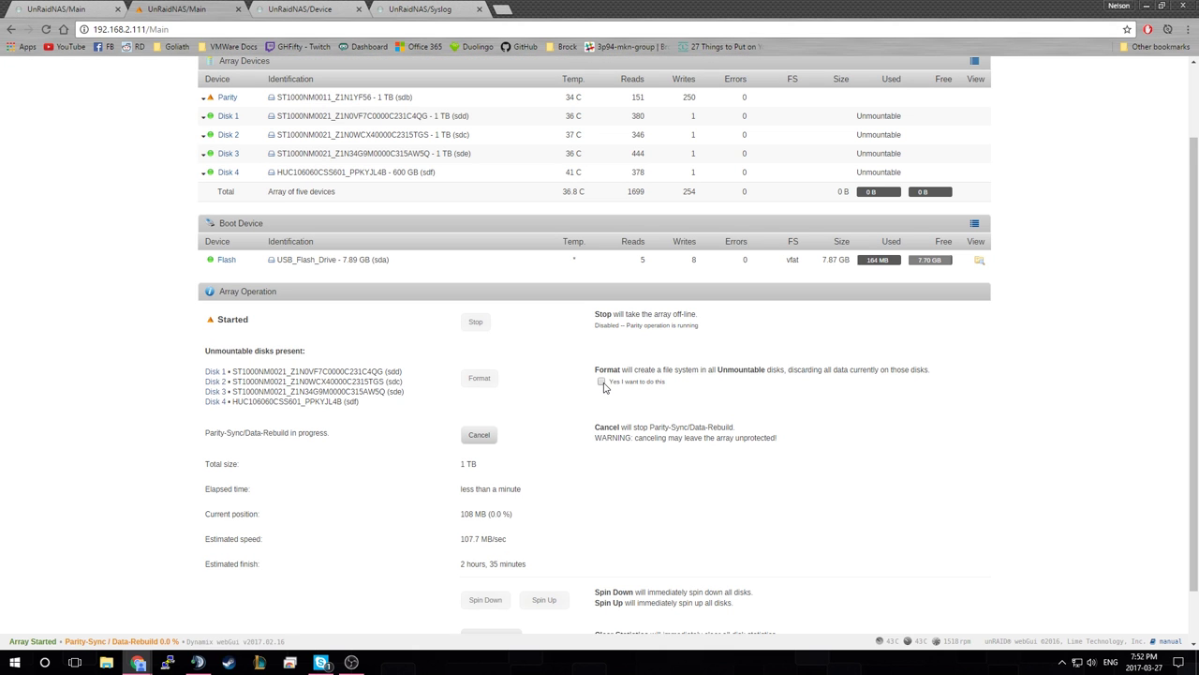
- Confirm and format the unmountable disks, start the array, and go to the user shares list
click(601, 382)
scroll(353, 418, down, 1)
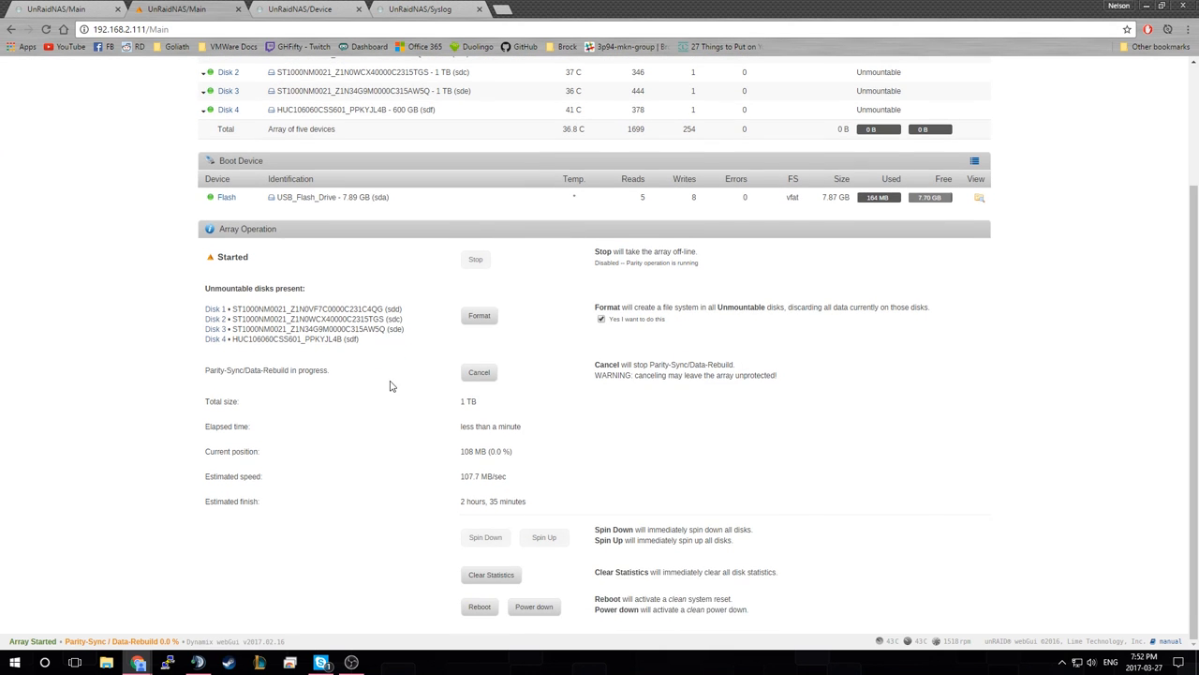
click(480, 316)
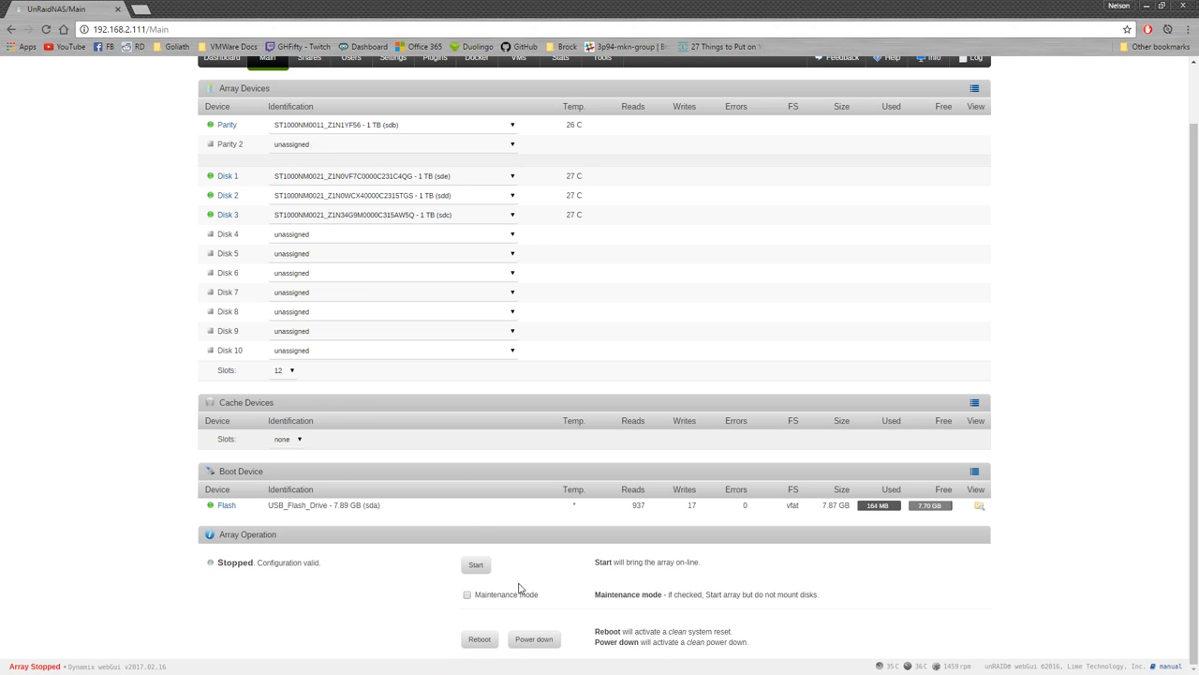
click(482, 568)
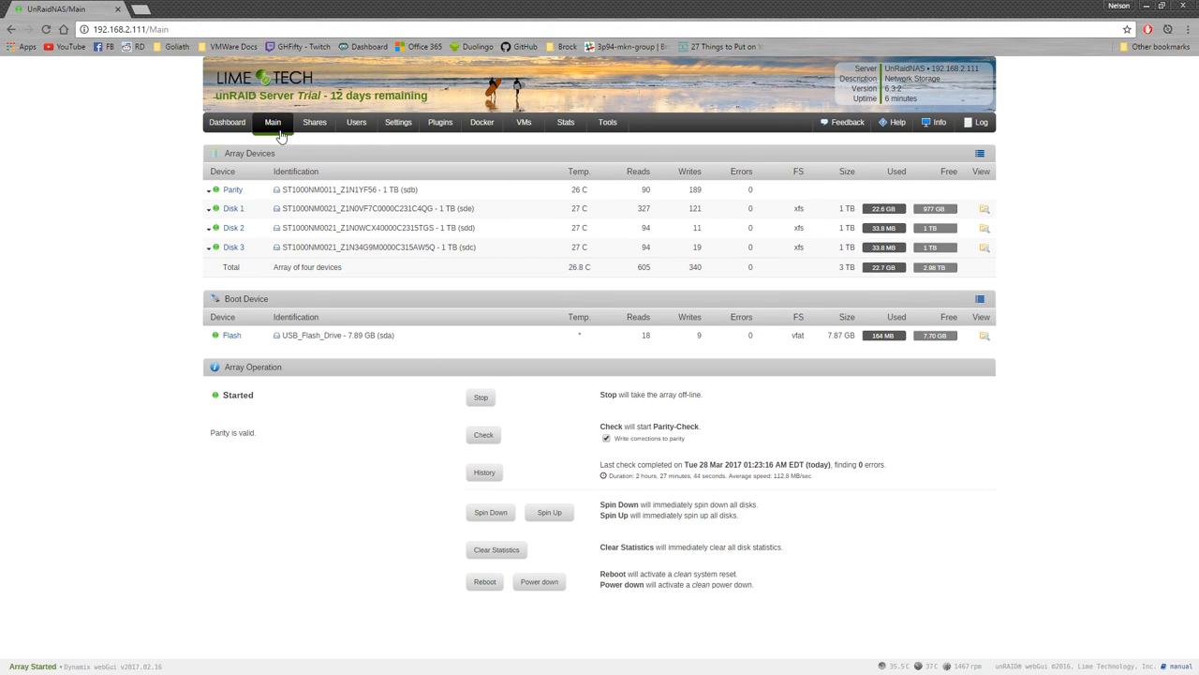
click(317, 127)
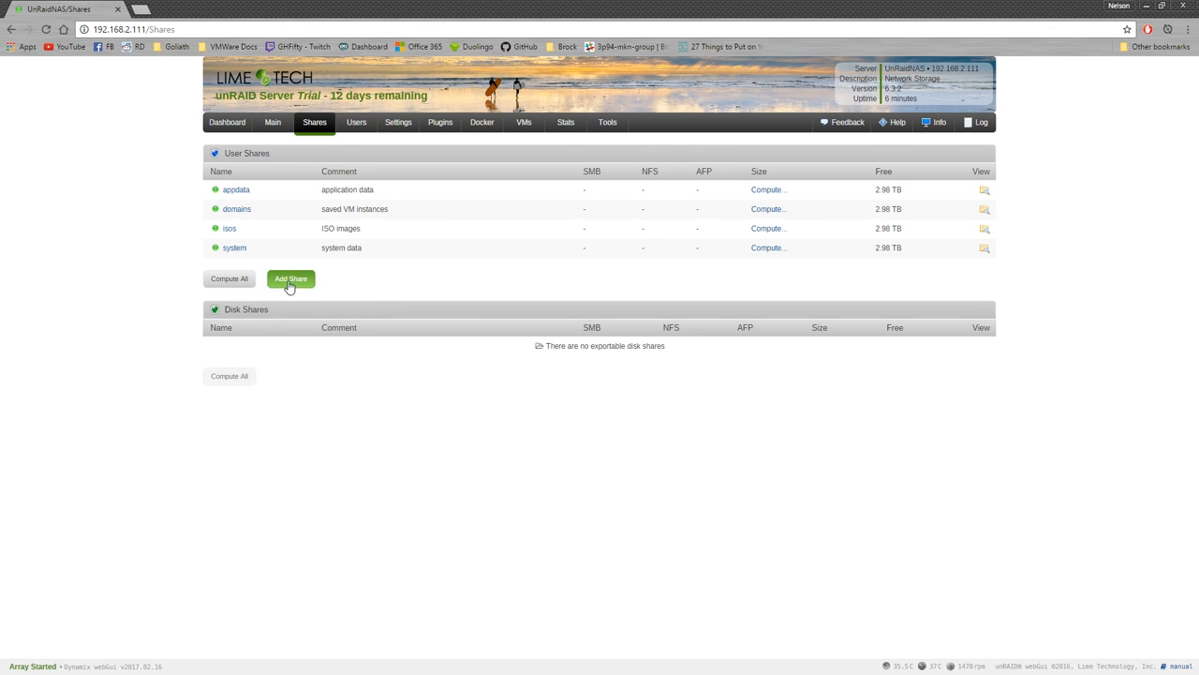
- Start adding a new user share from the Shares page
mouse_move(215, 229)
click(289, 279)
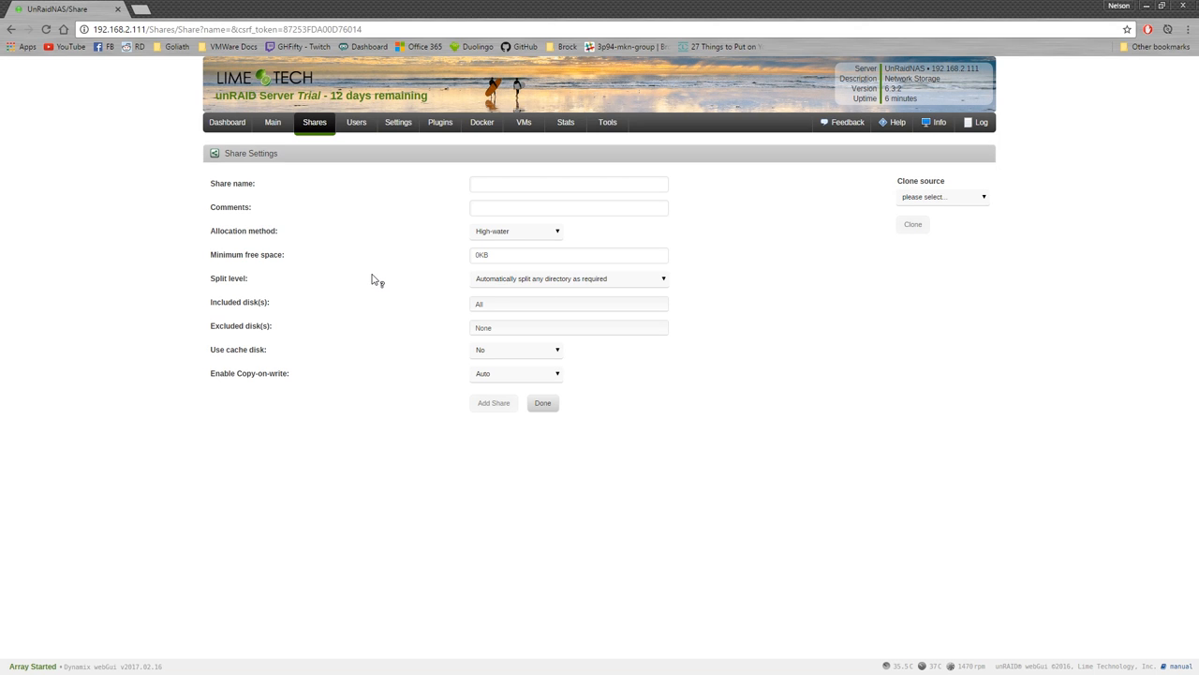
- Name the share Test and keep High-water as the allocation method
click(496, 183)
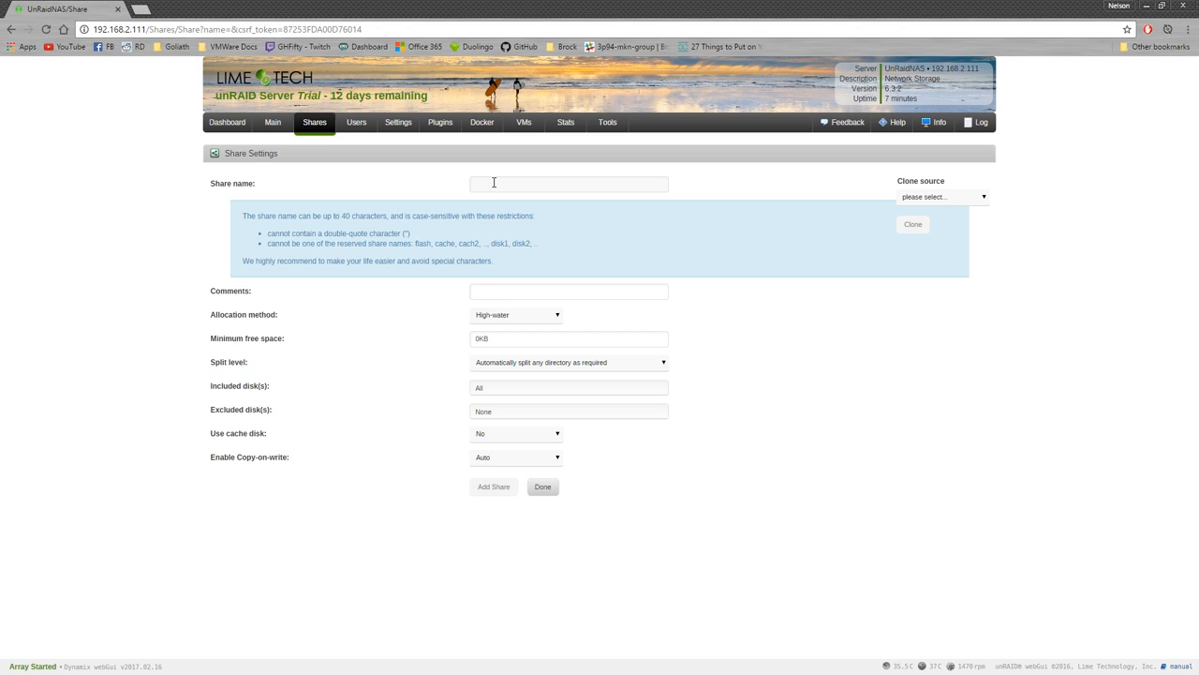
text(Test)
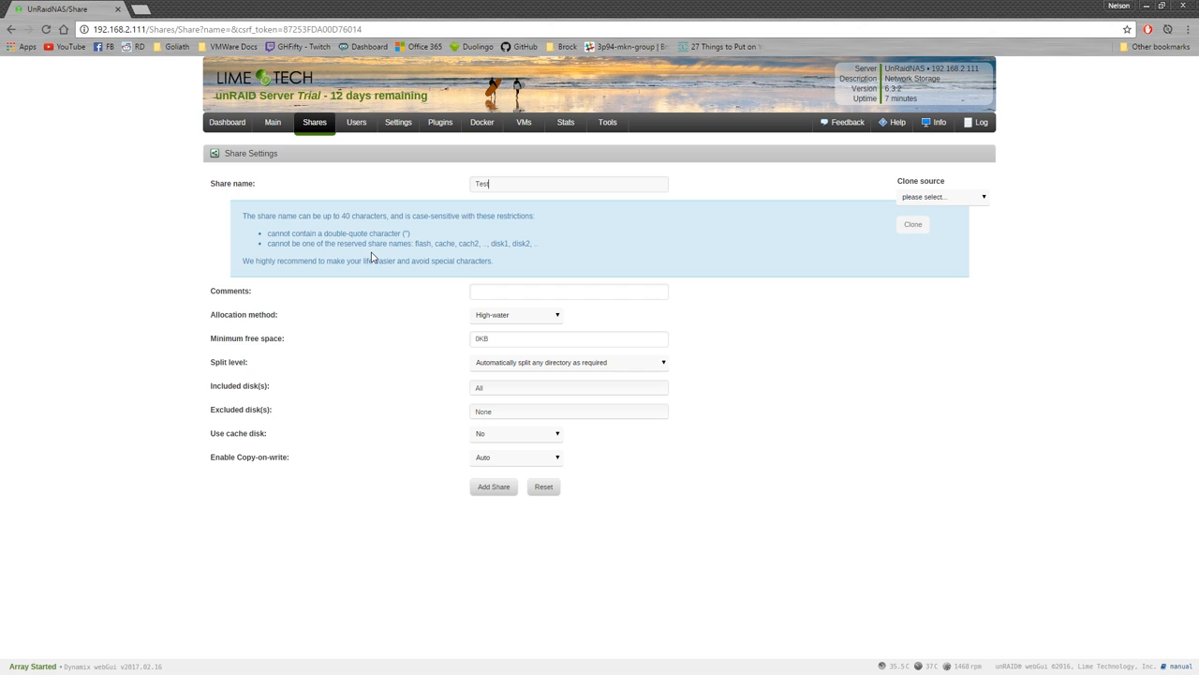
click(497, 291)
click(517, 317)
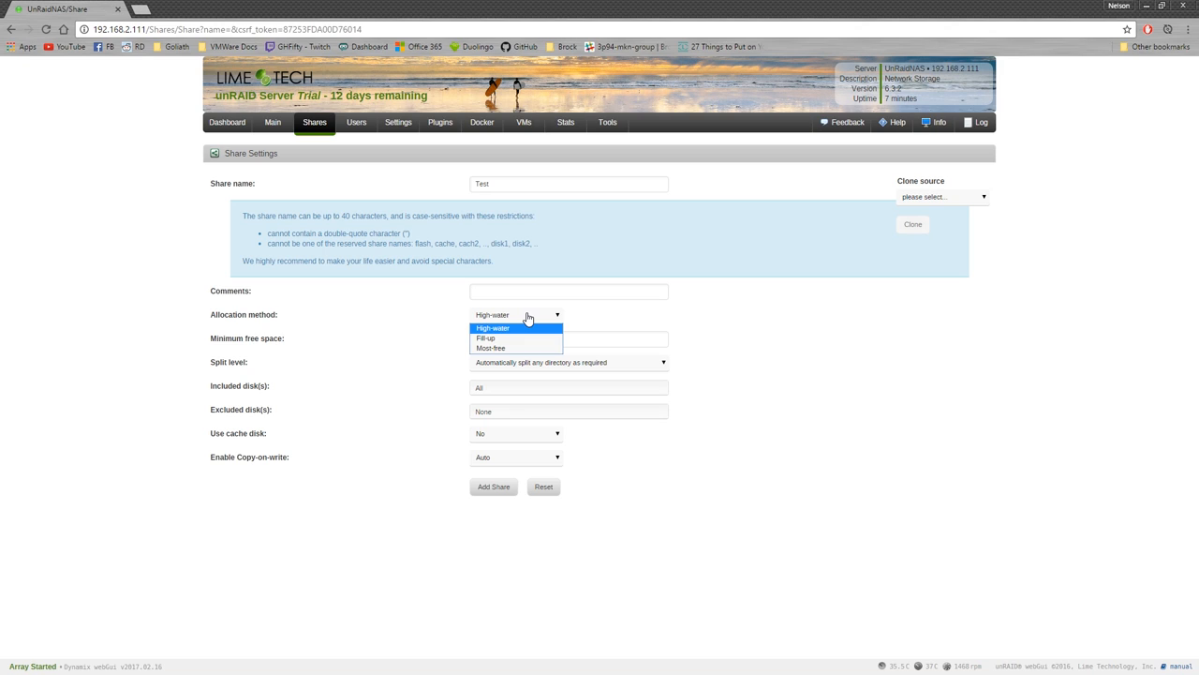
click(528, 327)
click(507, 321)
click(489, 319)
click(541, 320)
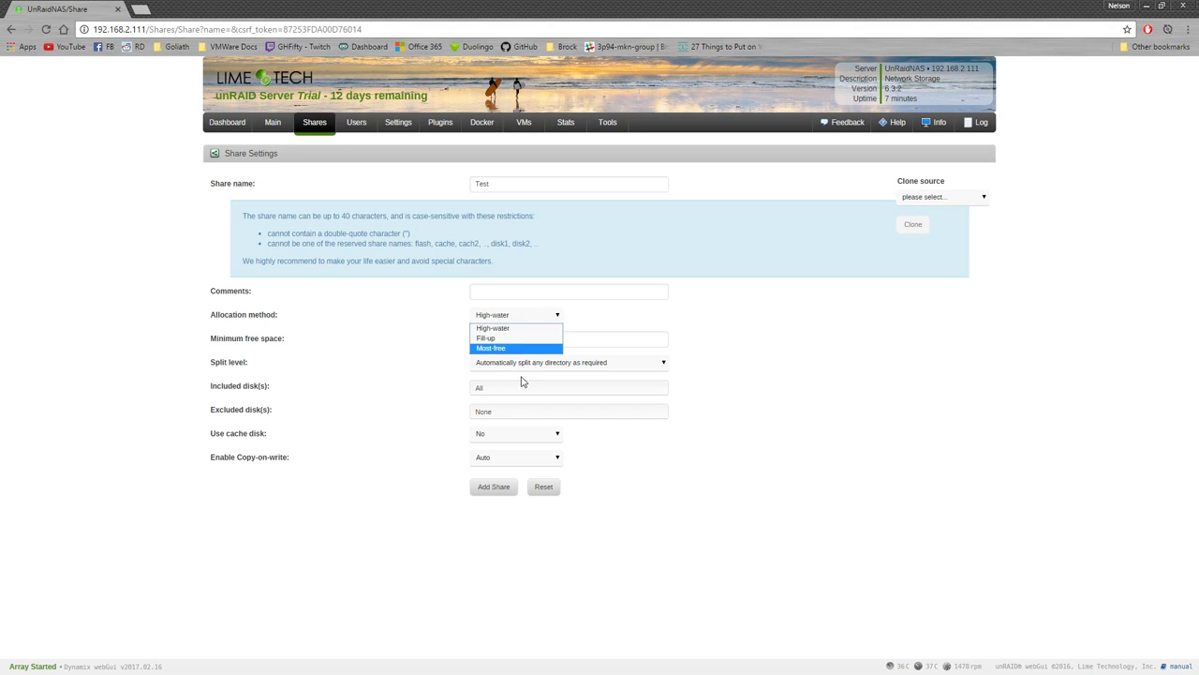
click(525, 325)
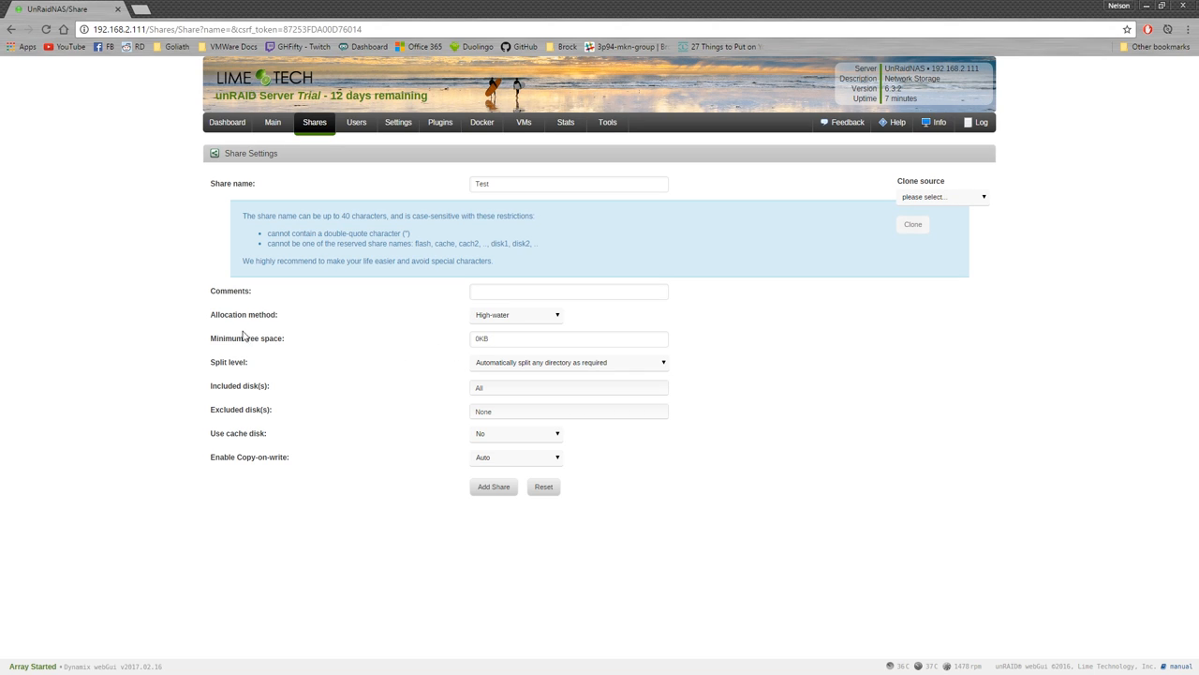
- Keep the default split level and show its explanation
click(516, 371)
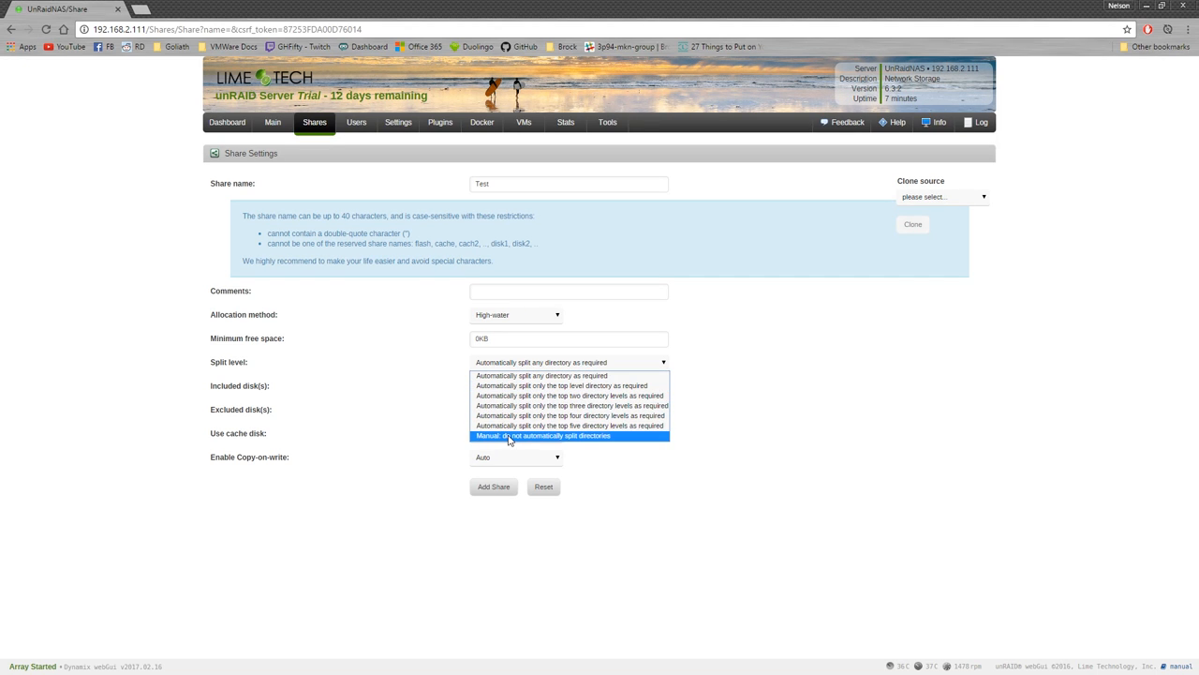
click(403, 383)
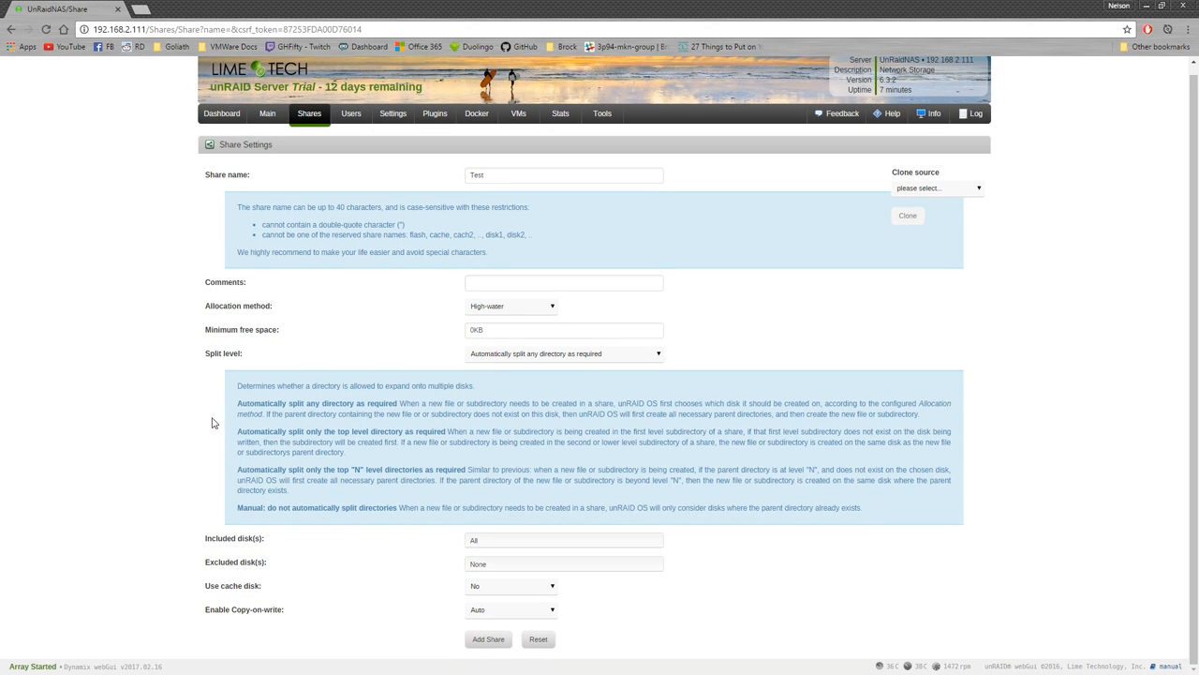
- Include only Disk 1 in the Test share's included disks
drag(212, 423, 946, 492)
click(459, 504)
click(496, 543)
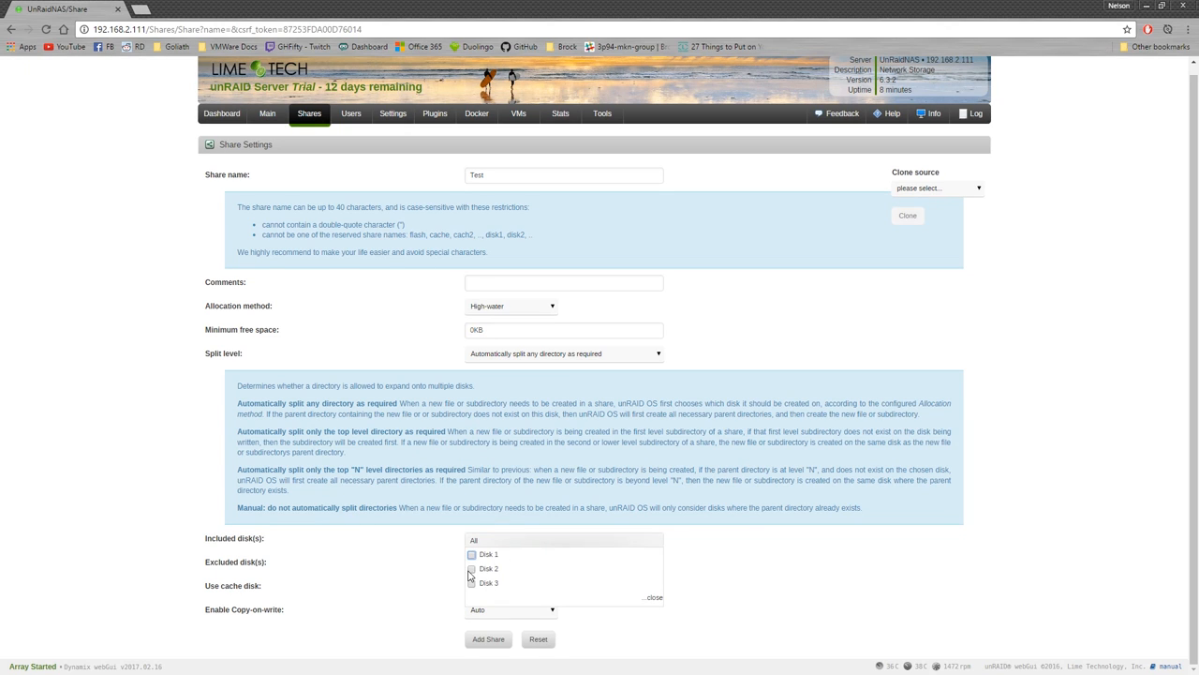
click(471, 553)
click(471, 553)
click(653, 598)
- Exclude no disks, keep Use cache disk at No, and add the Test share
click(486, 571)
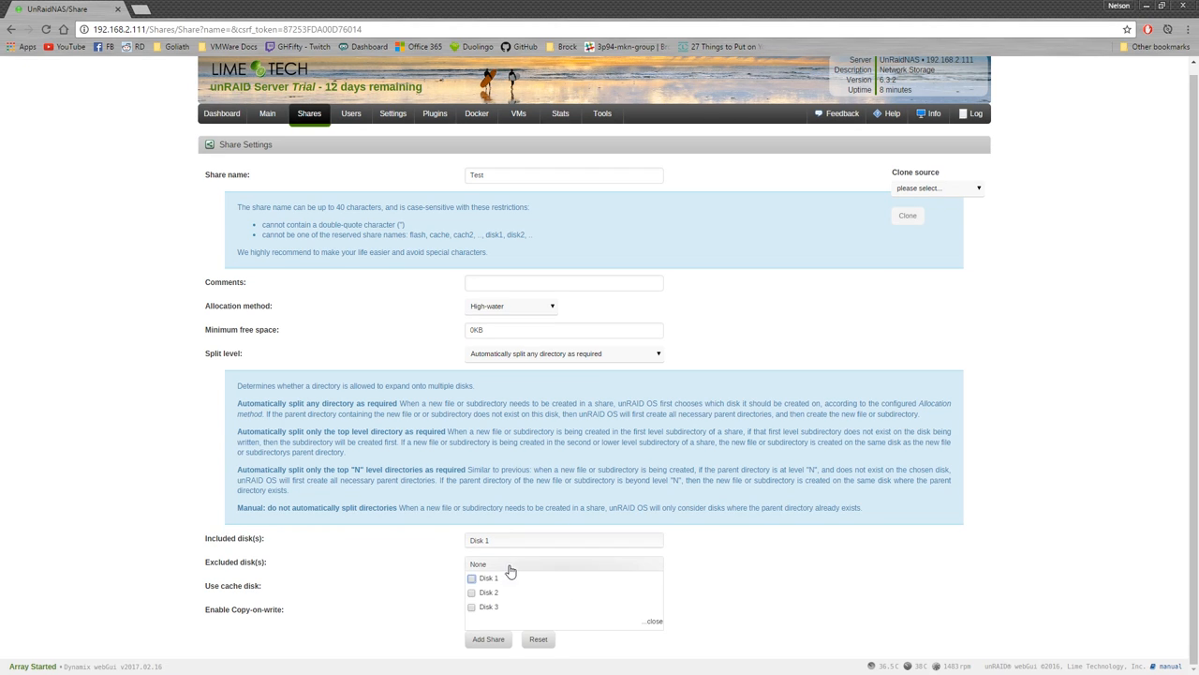
click(403, 581)
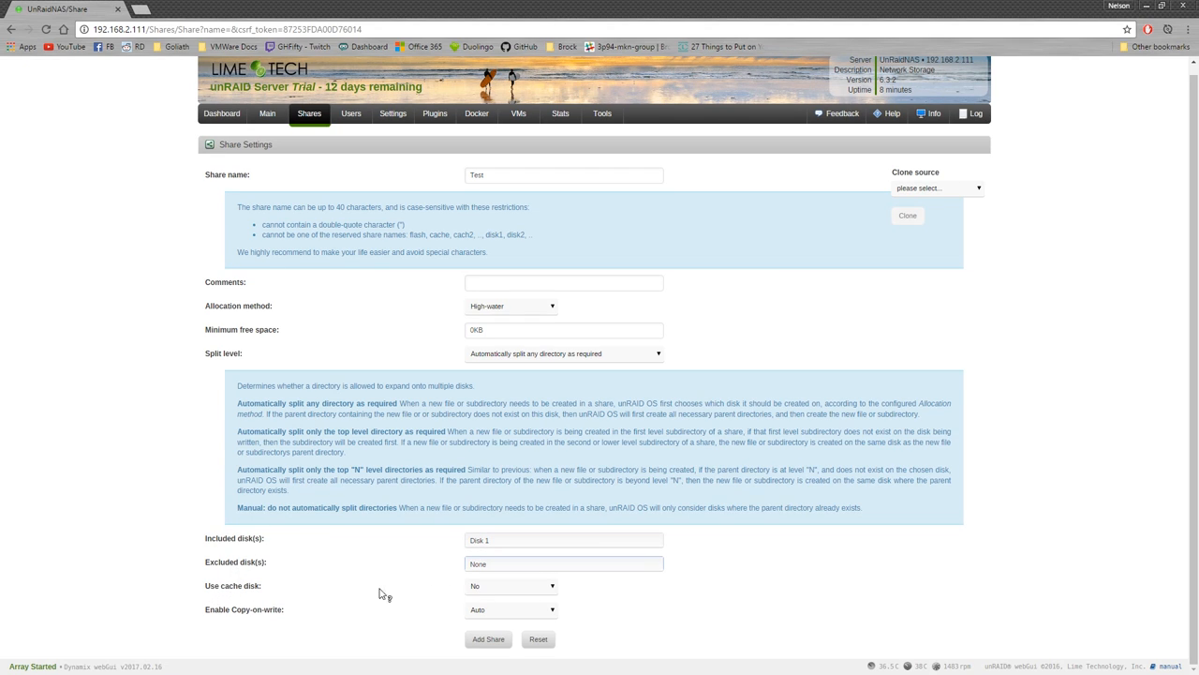
click(466, 570)
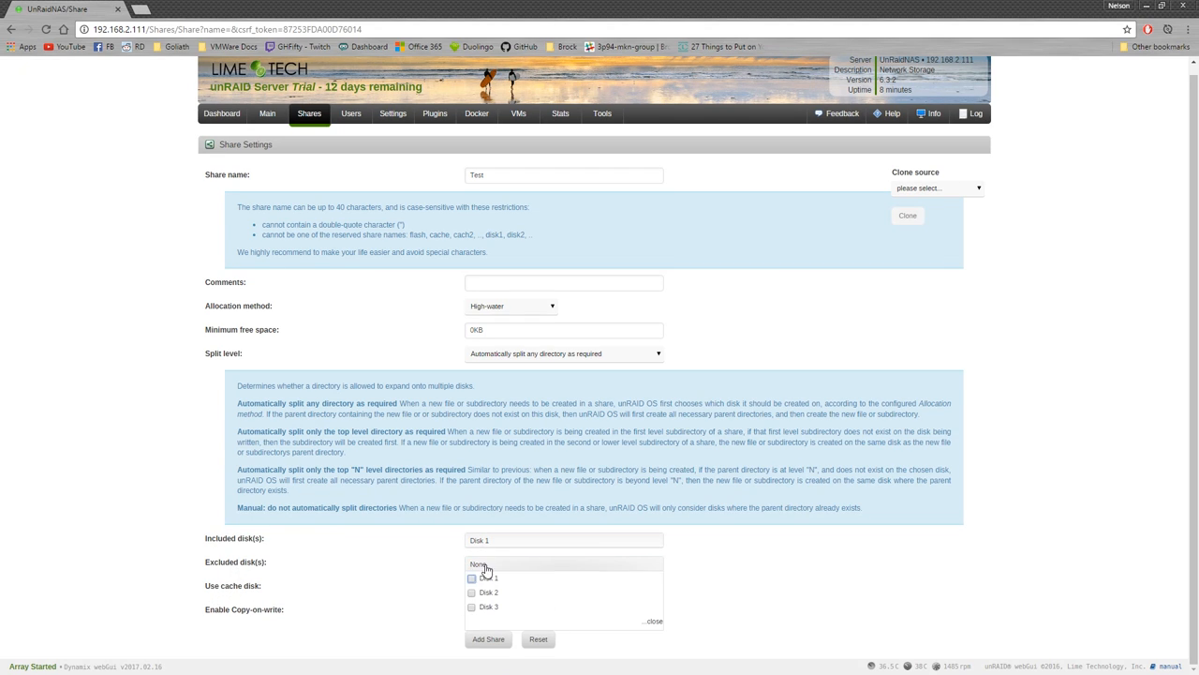
click(486, 570)
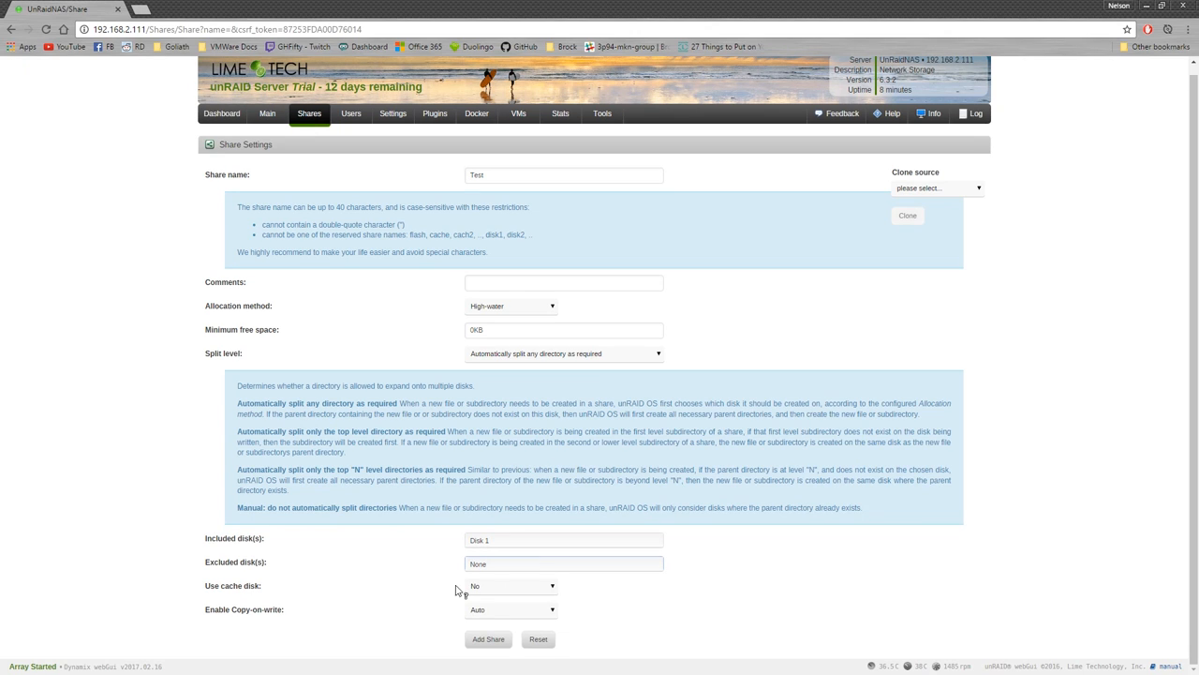
click(476, 590)
click(487, 641)
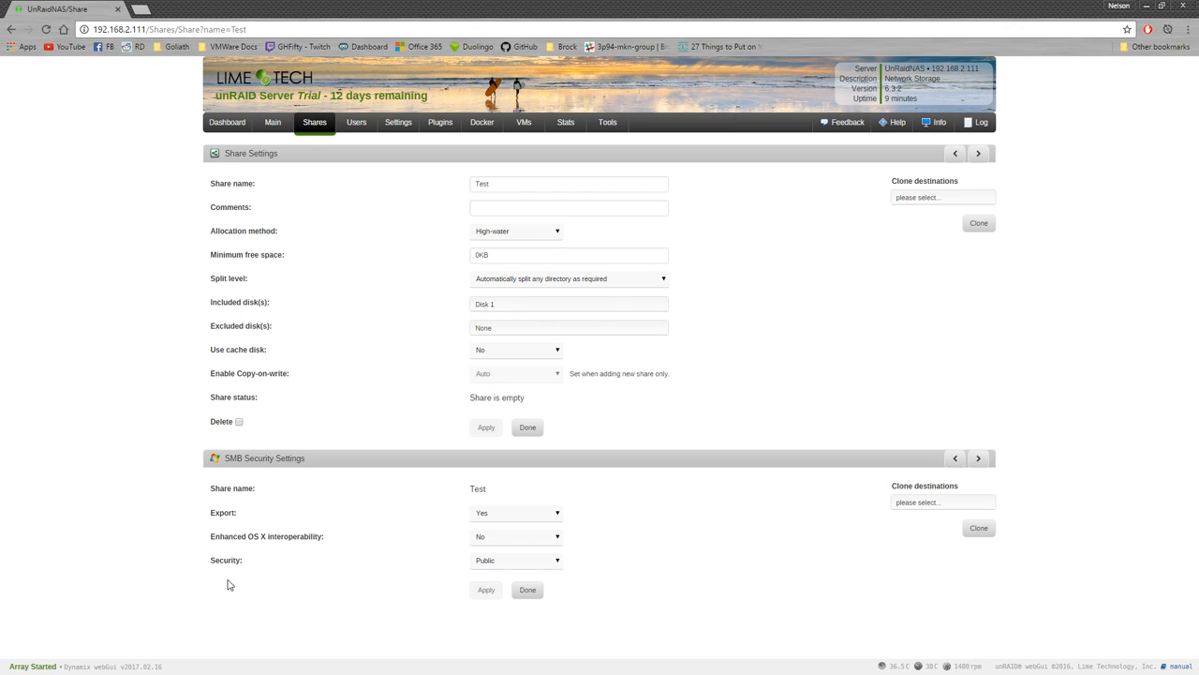
- Try Private SMB security on the Test share, settle on Public and apply it
click(491, 562)
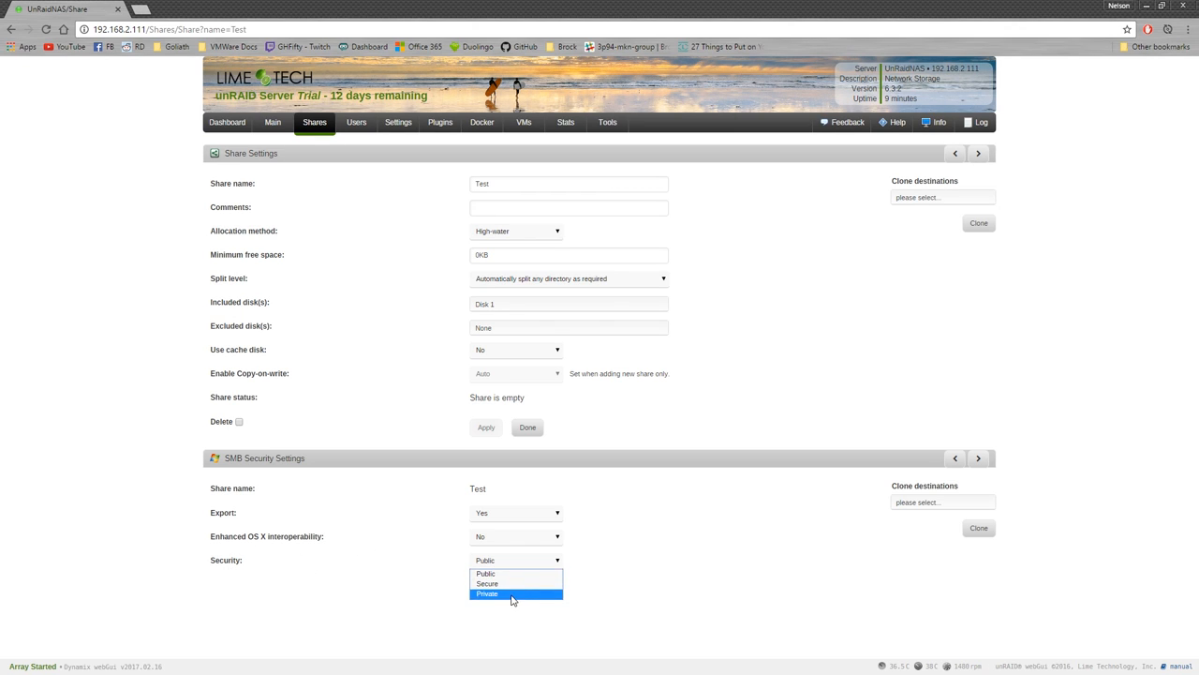
click(513, 594)
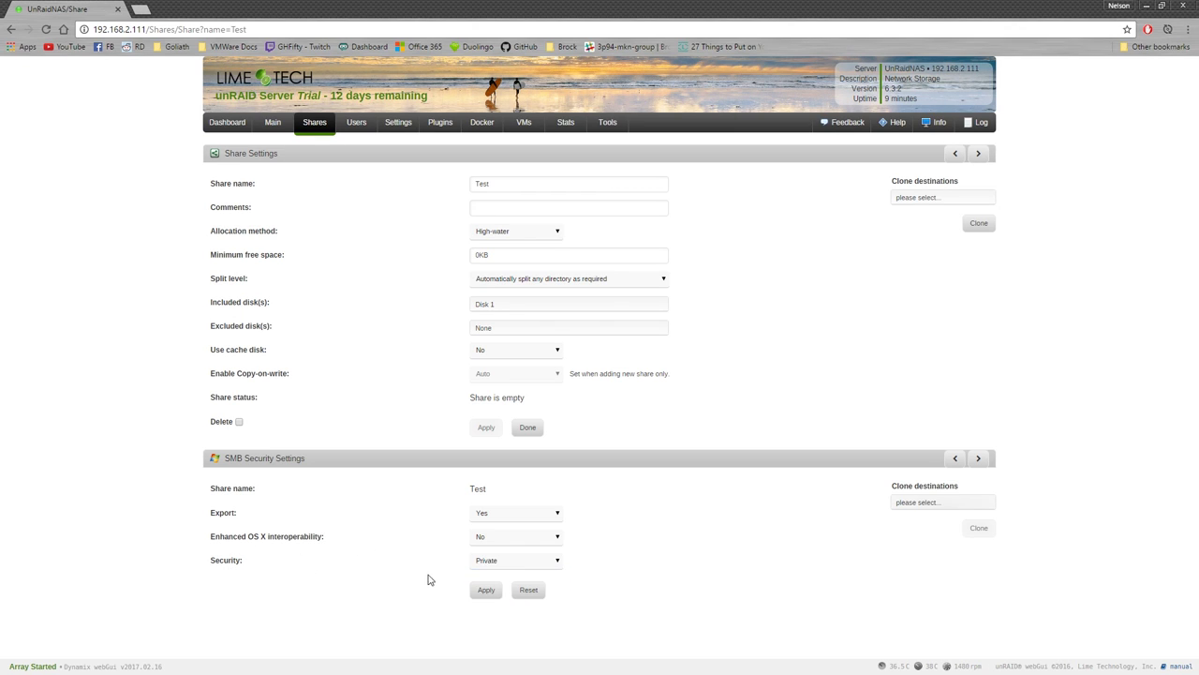
click(494, 562)
click(487, 589)
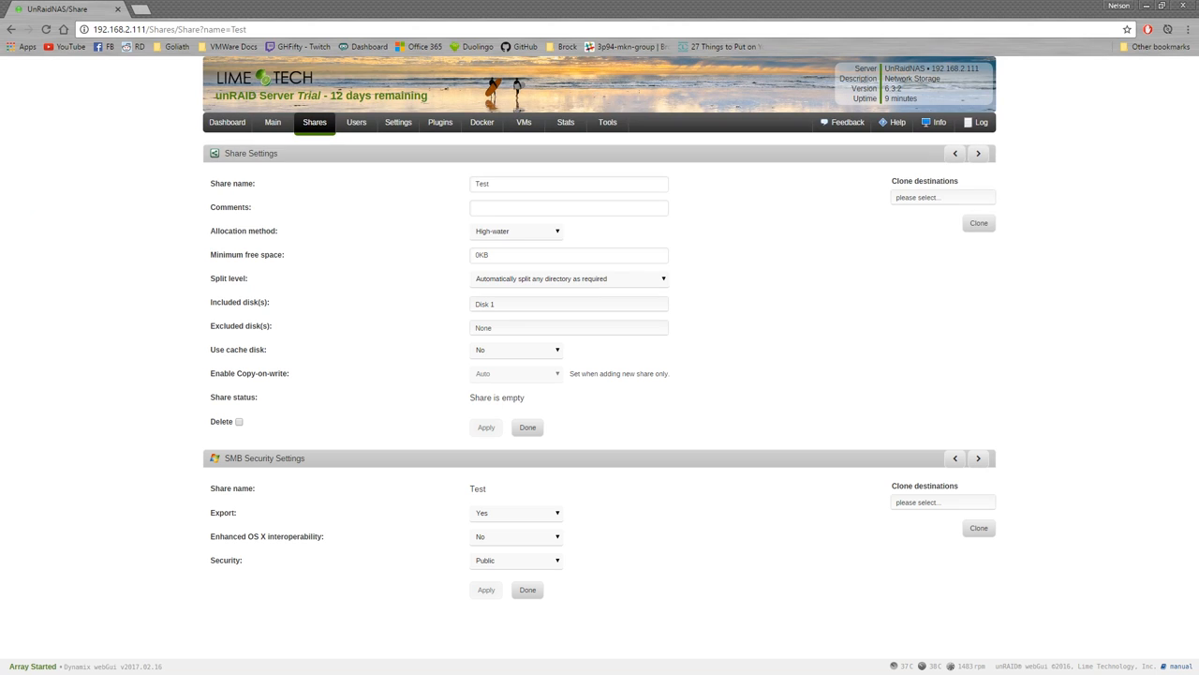
key(super+e)
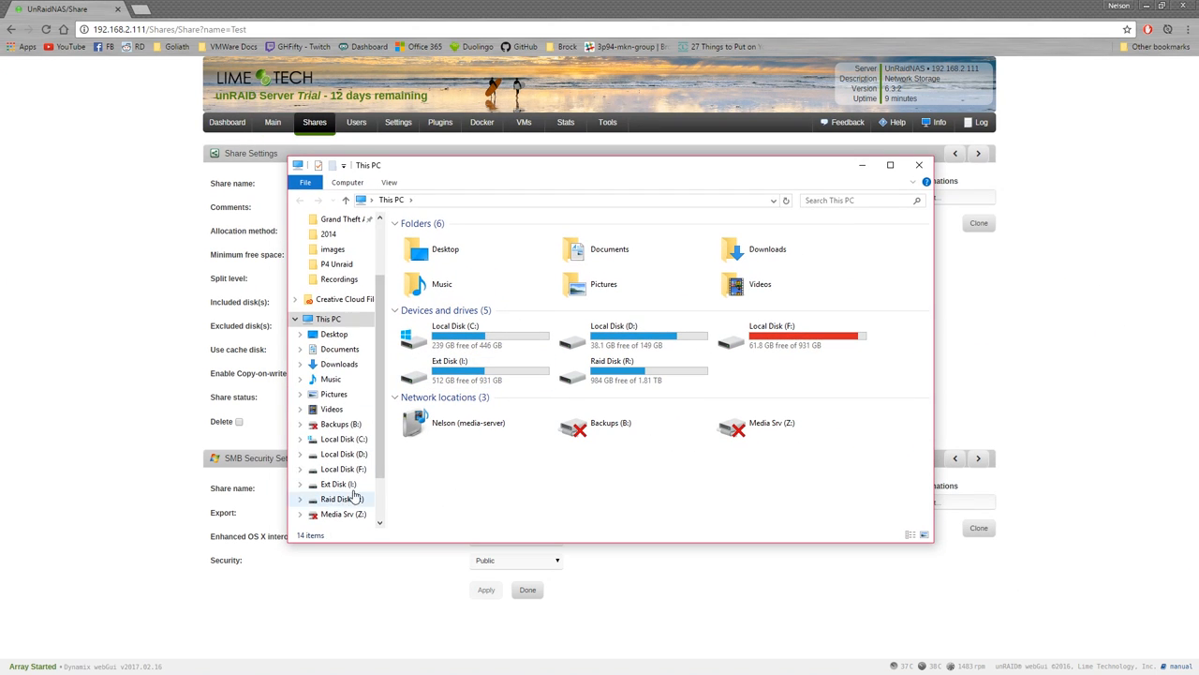
scroll(354, 496, down, 2)
- Browse Network to UNRAIDNAS, peek into the empty Test share and go back to its share list
click(330, 494)
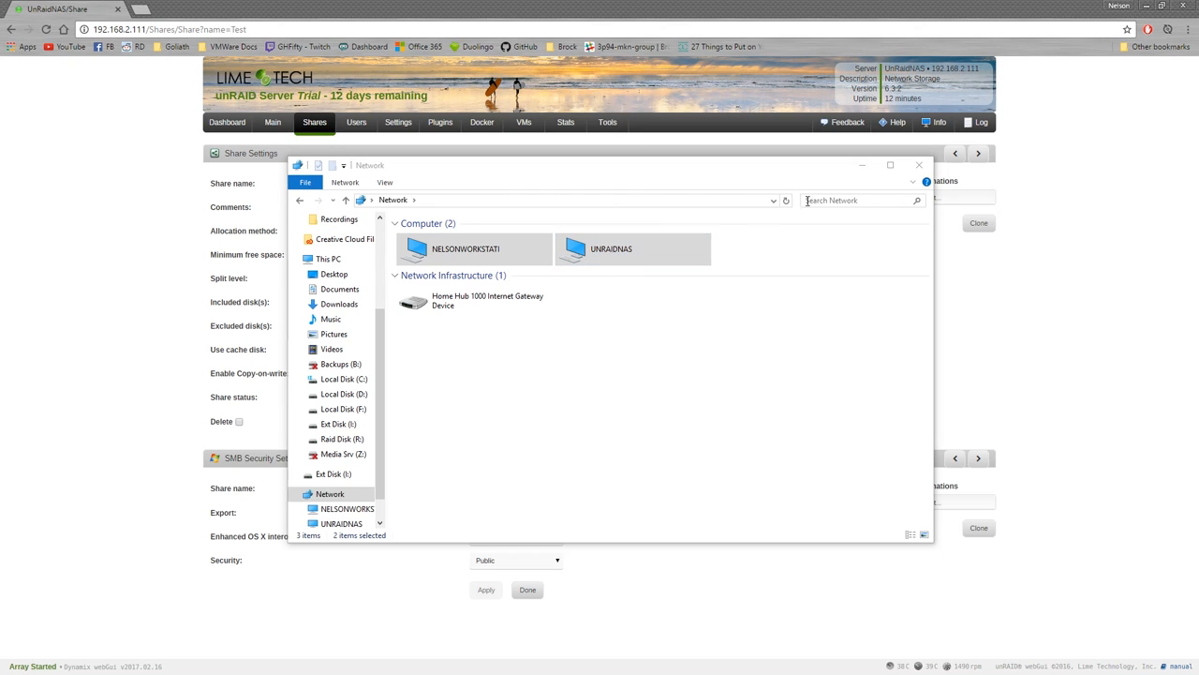
double_click(649, 255)
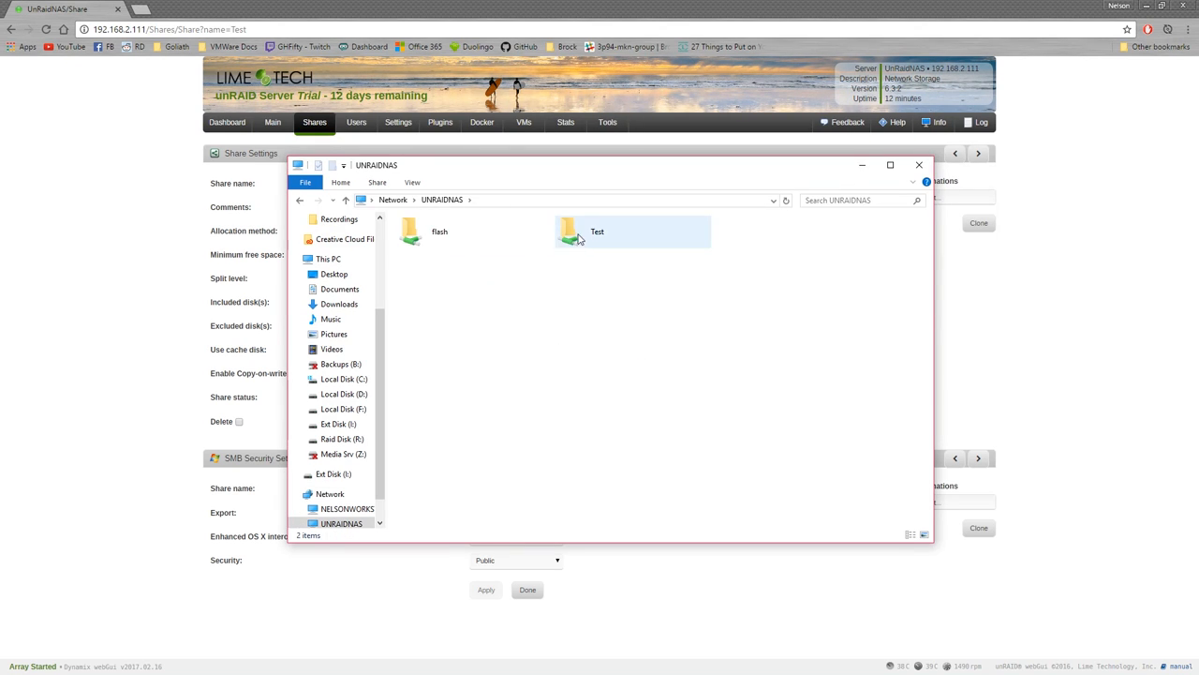
double_click(573, 232)
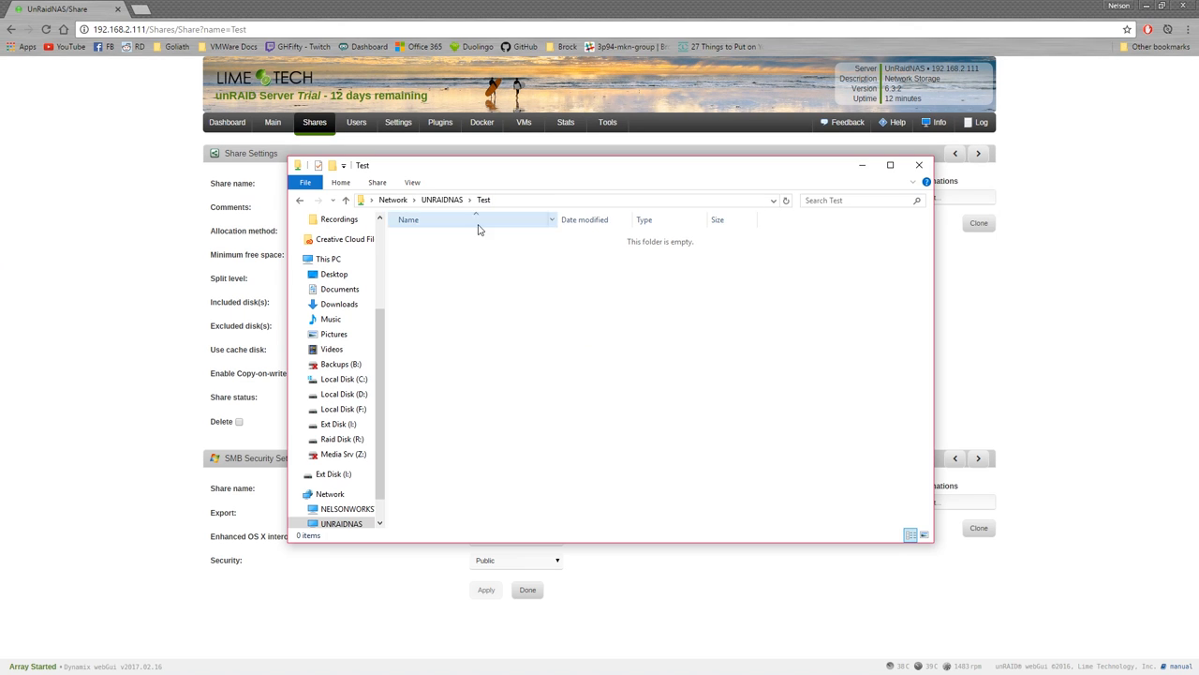
key(BackSpace)
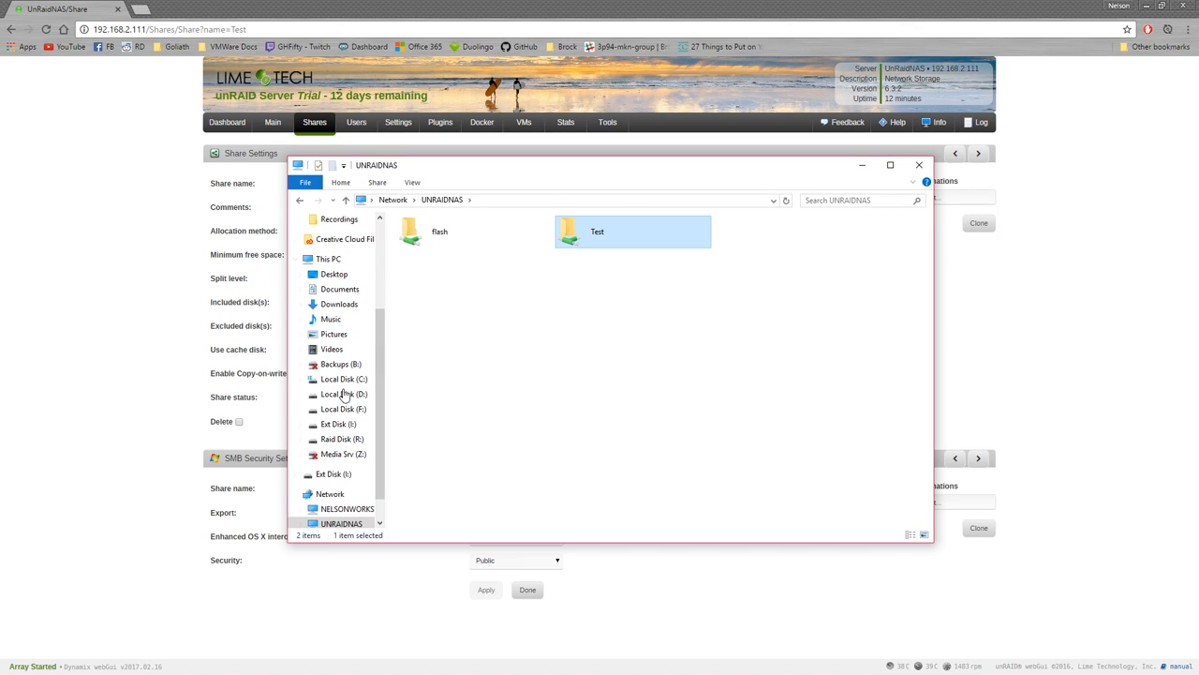
scroll(330, 436, down, 1)
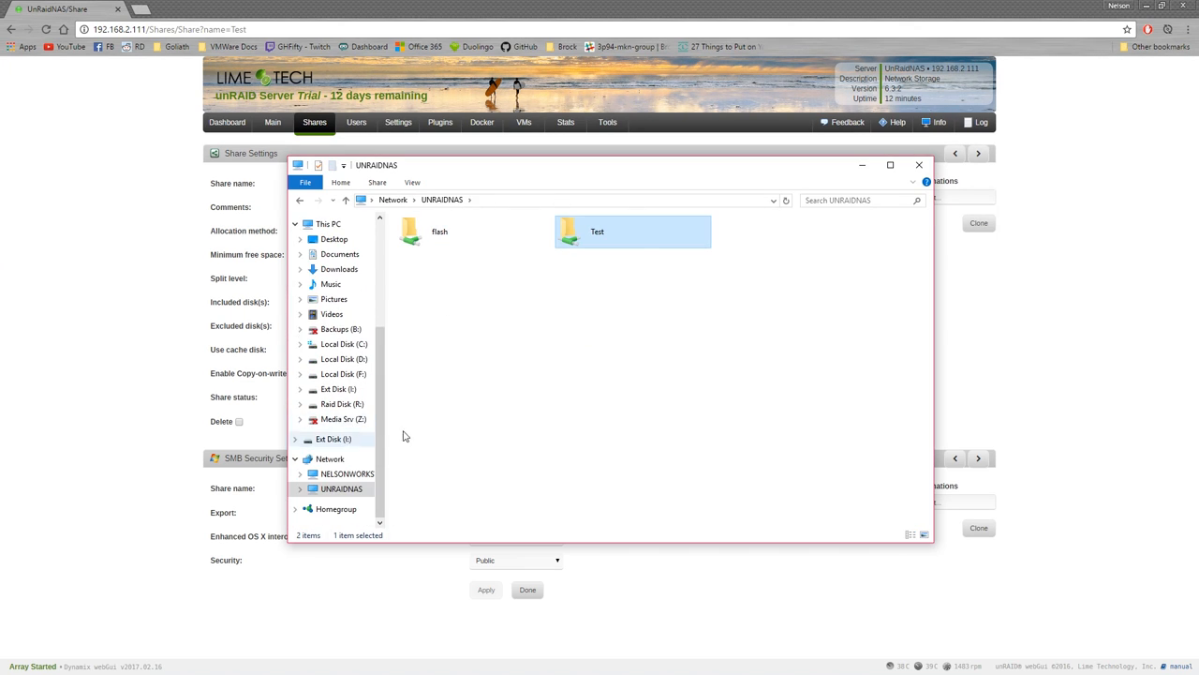
- Map the Test share as network drive K: with Reconnect at sign-in unchecked
right_click(616, 232)
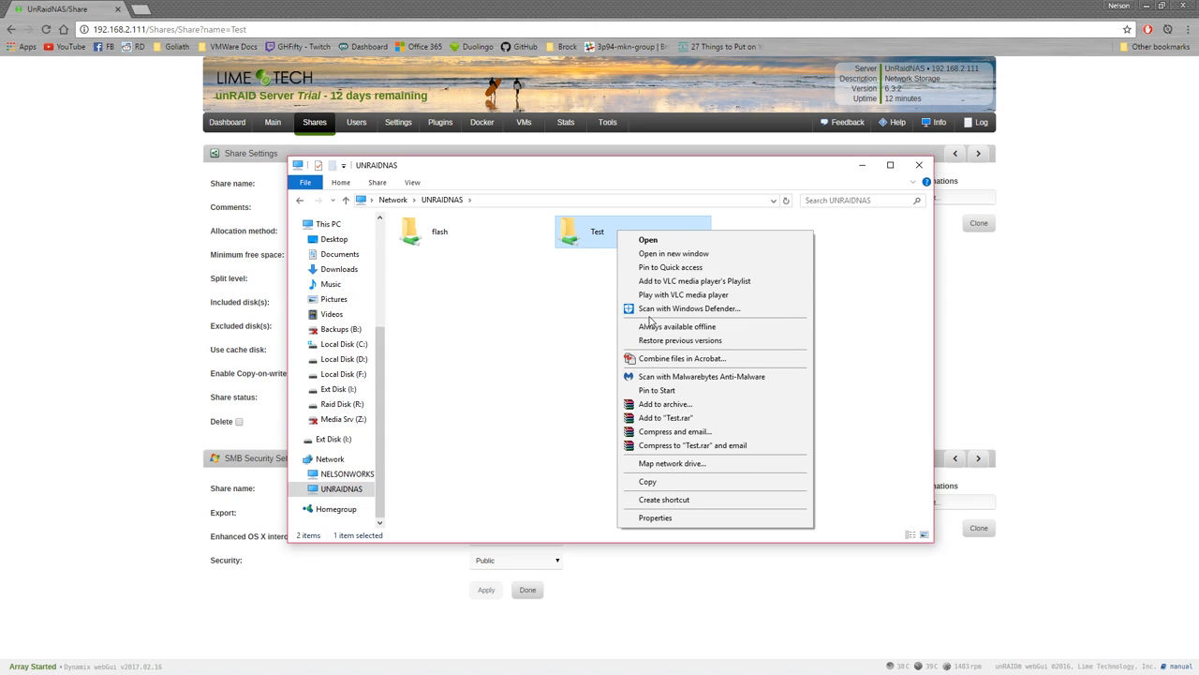
click(654, 463)
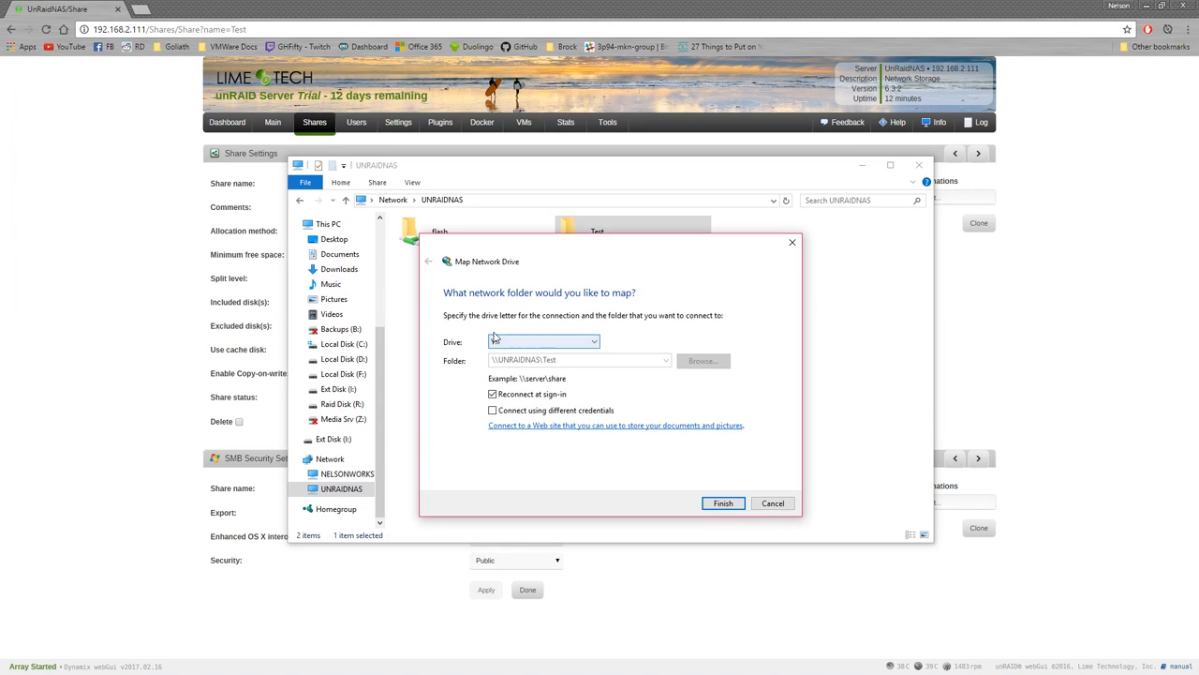
click(553, 343)
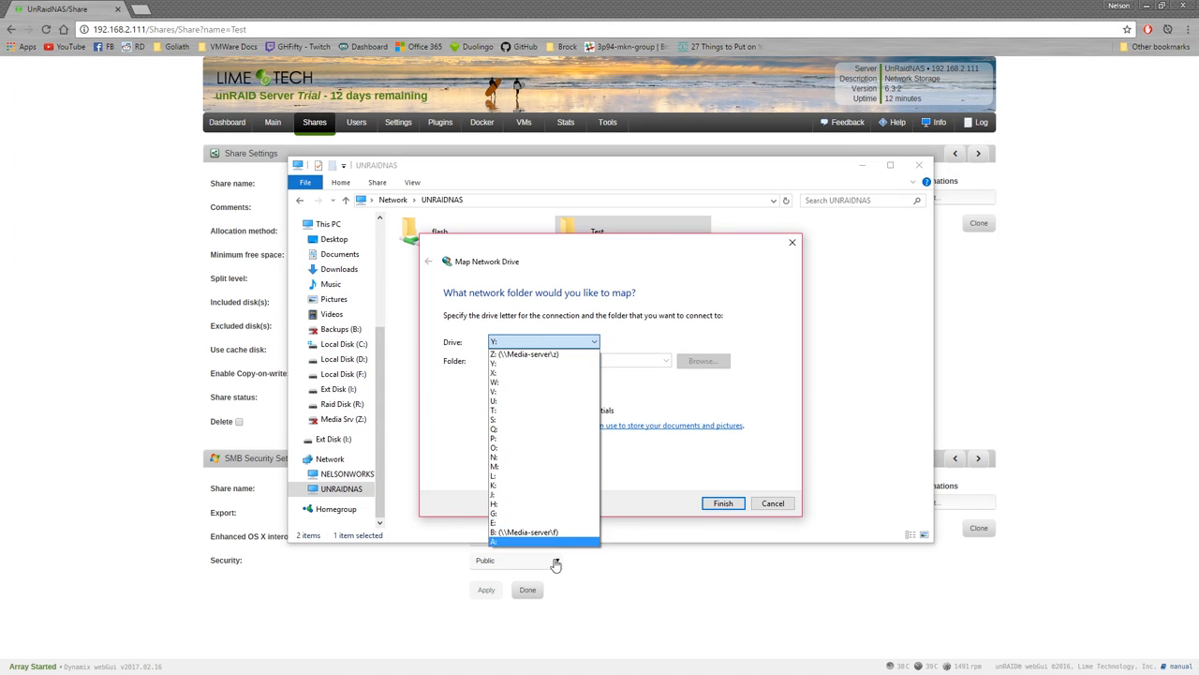
click(515, 486)
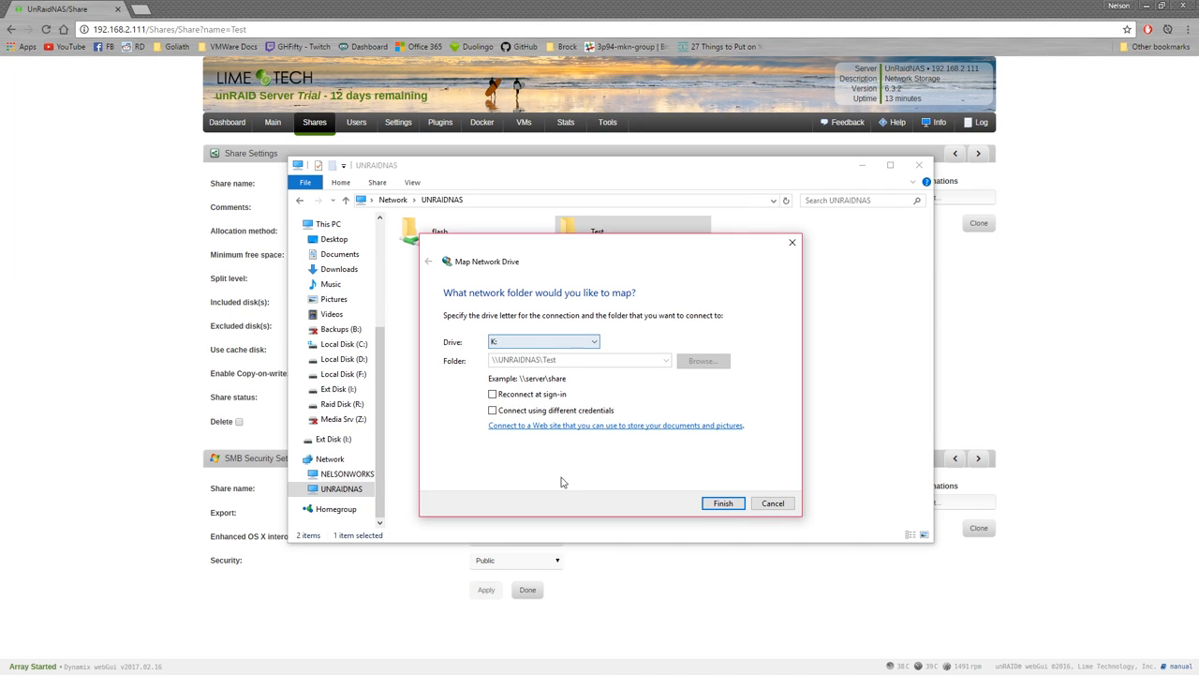
click(701, 506)
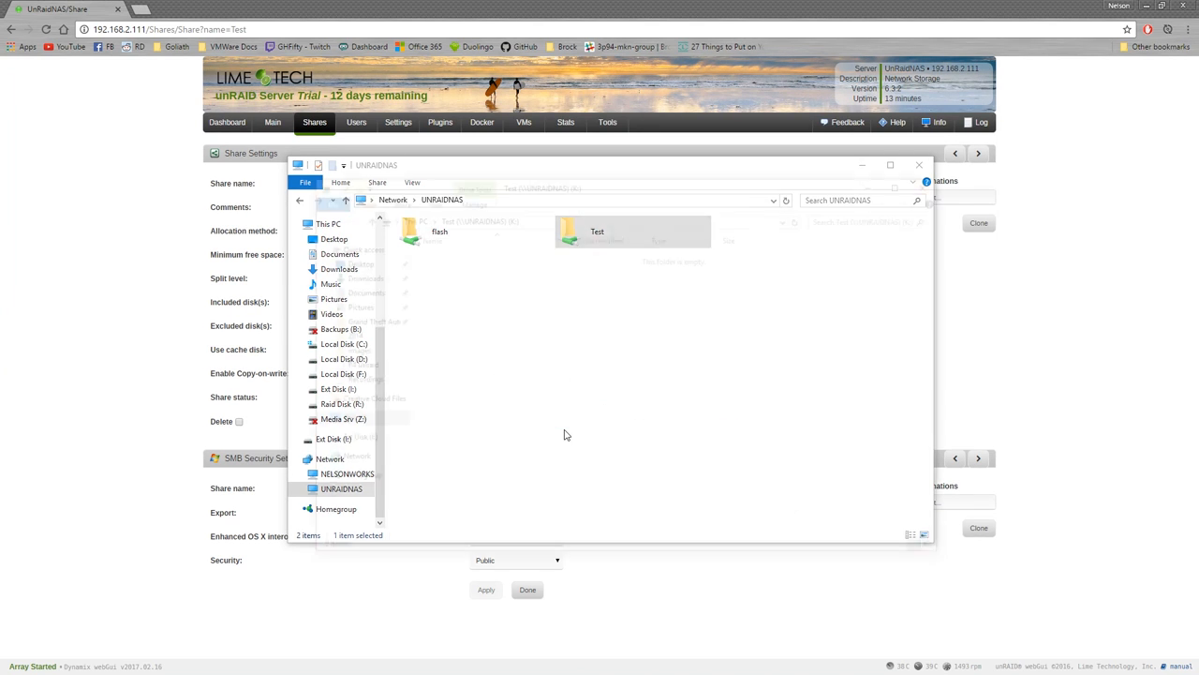
mouse_move(366, 500)
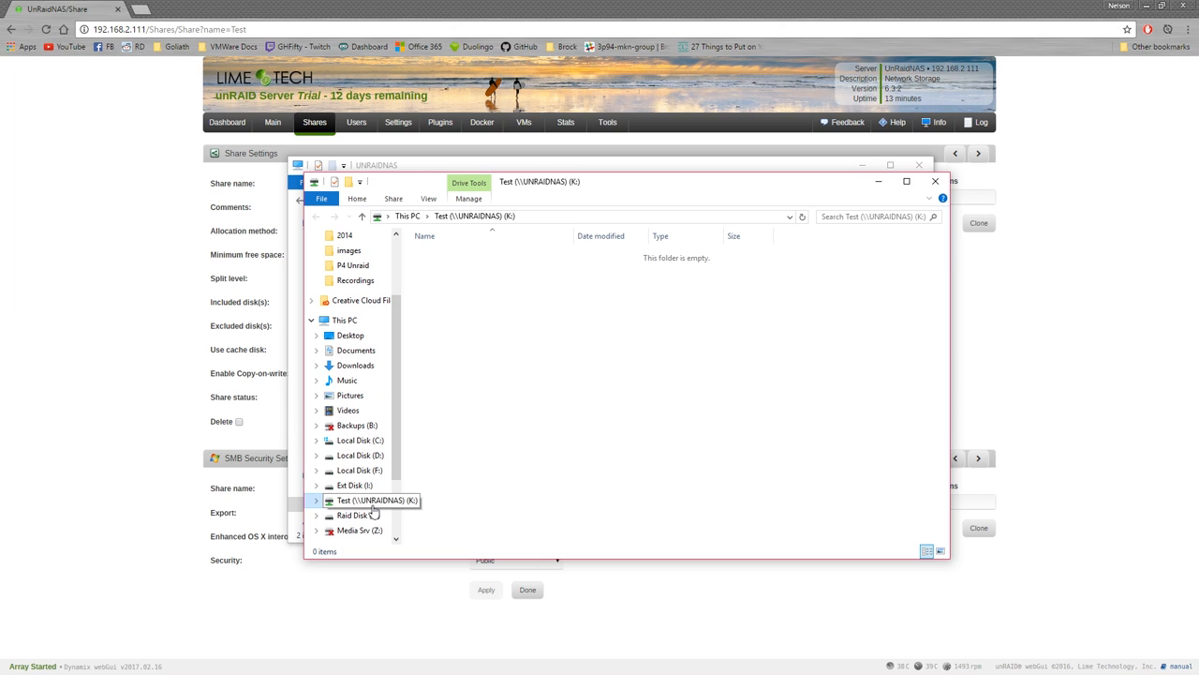
- Create a new text document test.txt on K:, write text in Notepad and close it
right_click(587, 372)
mouse_move(655, 507)
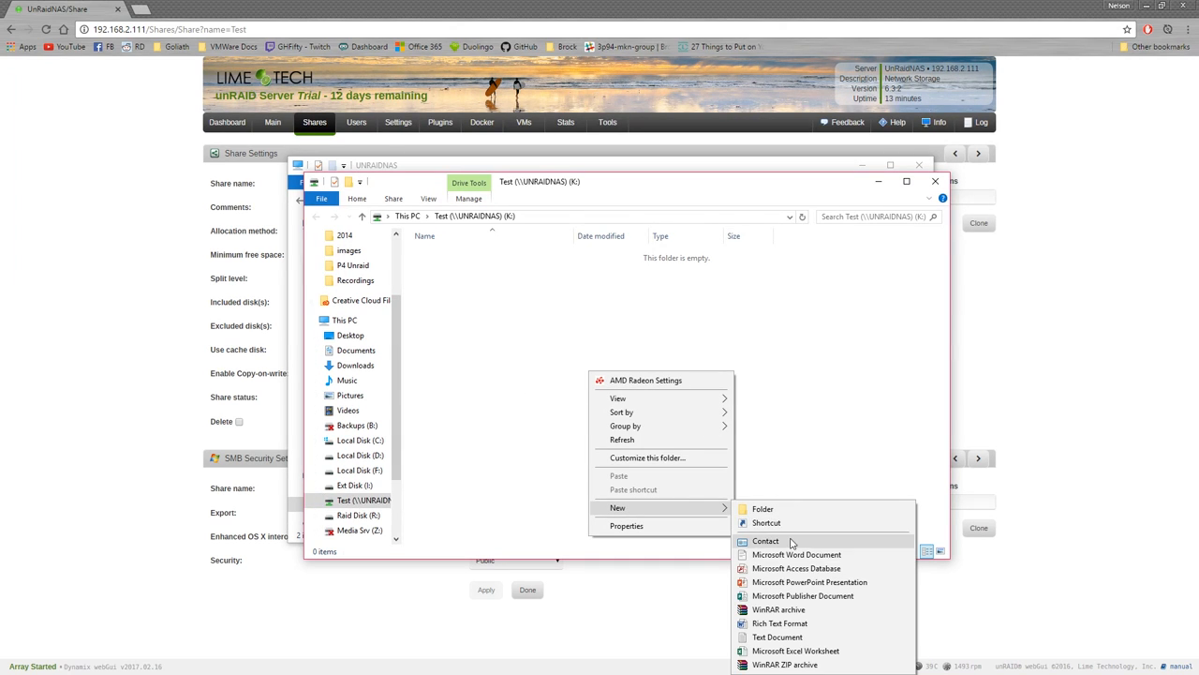
click(792, 637)
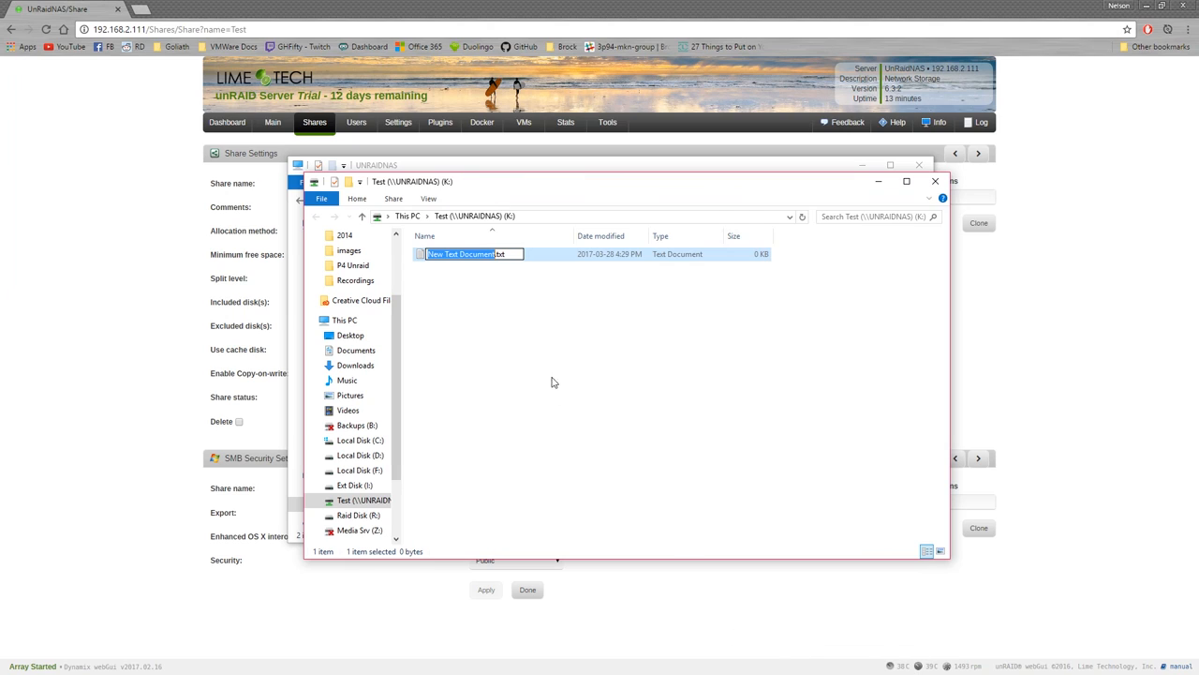
text(test)
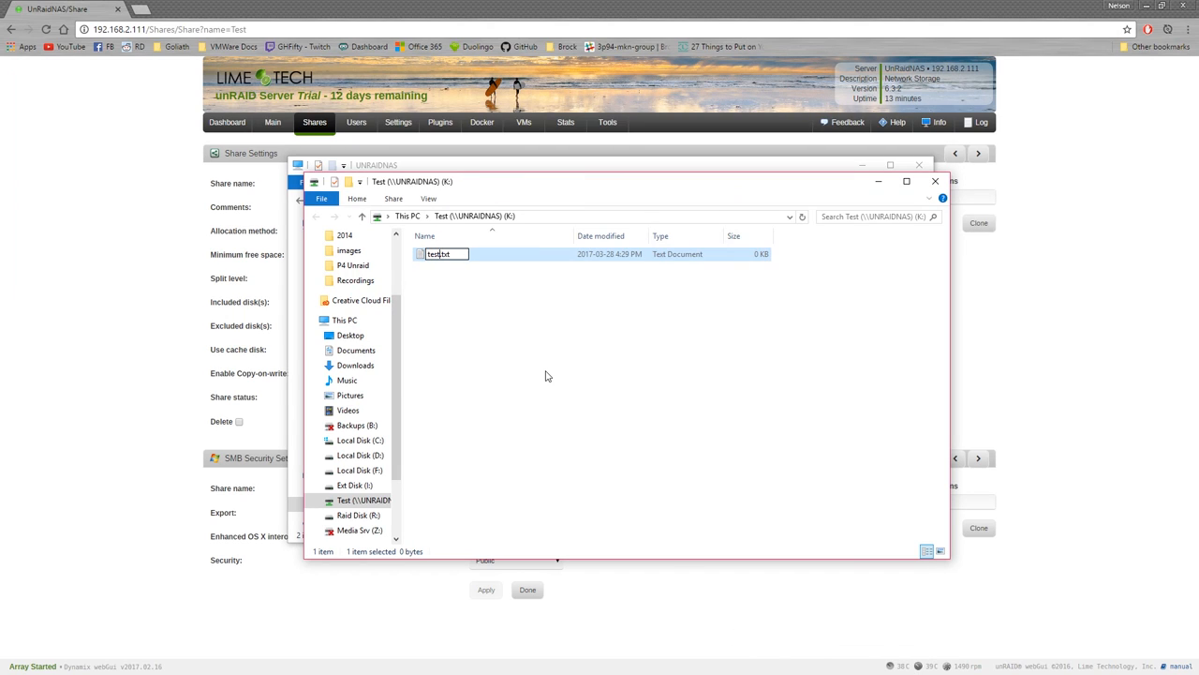
key(Return)
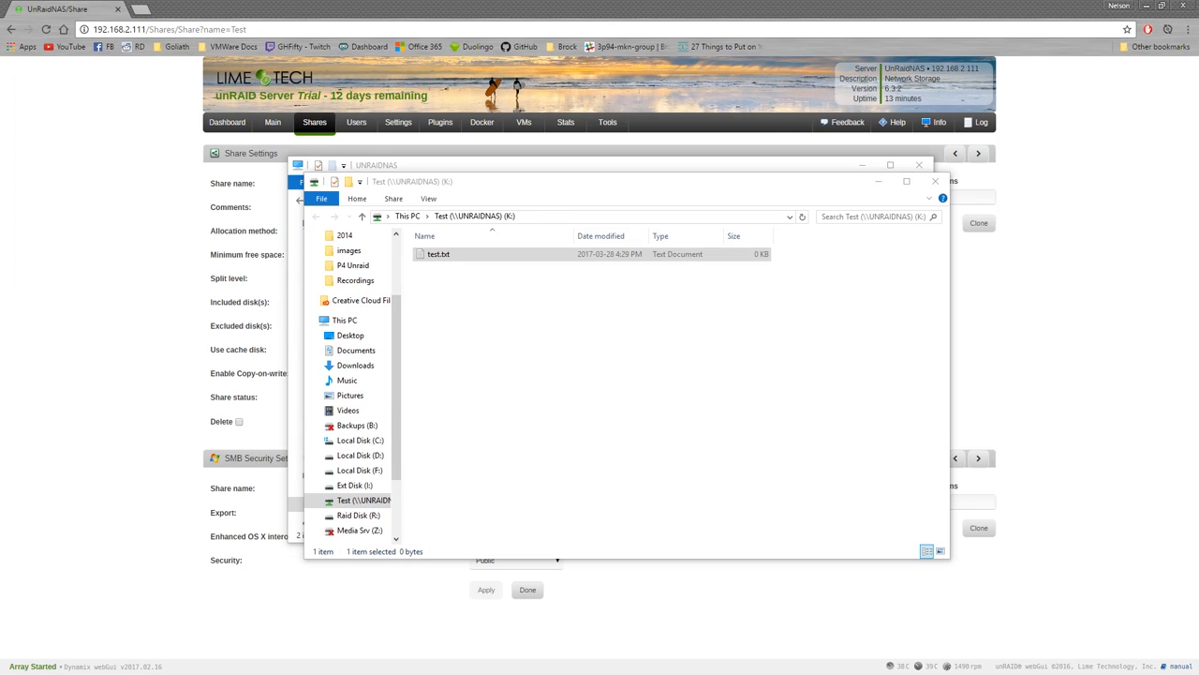
text(gdfsfgsdfgsdg)
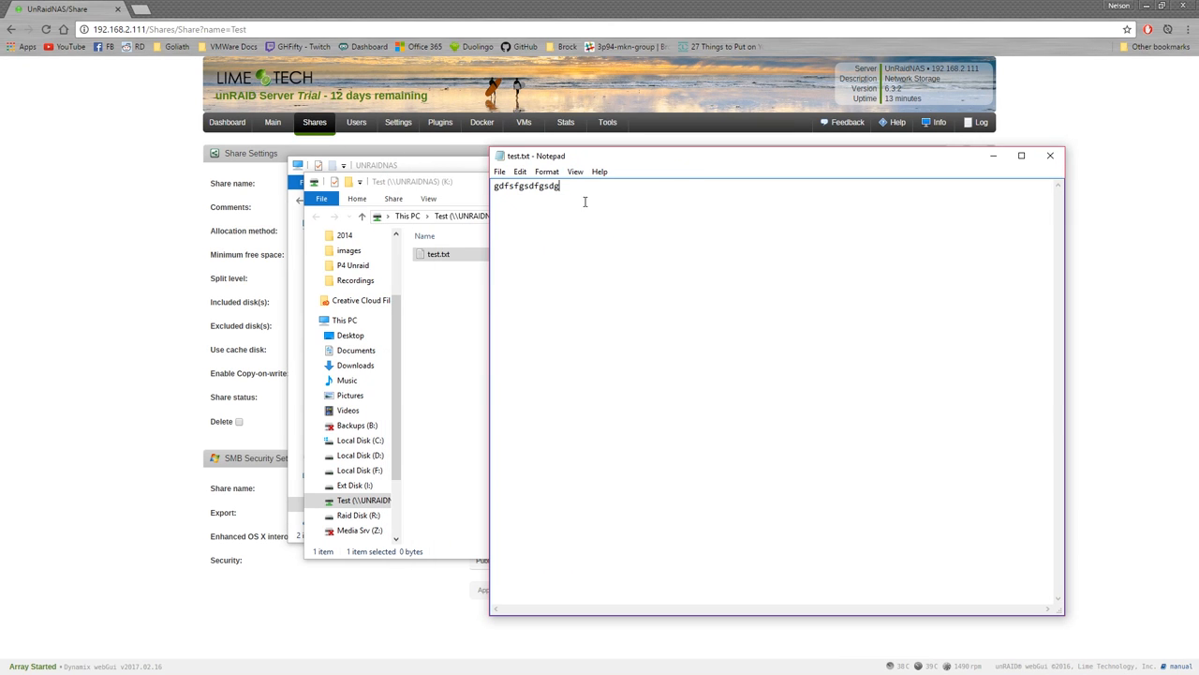
click(1050, 156)
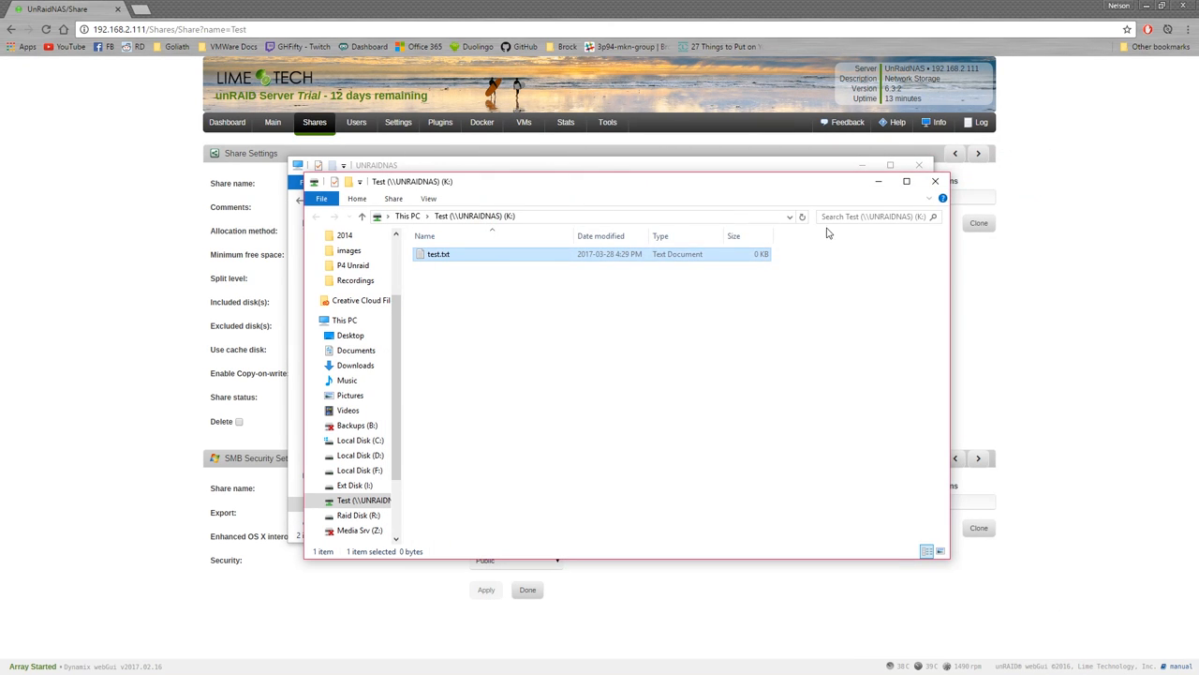
click(935, 181)
click(919, 165)
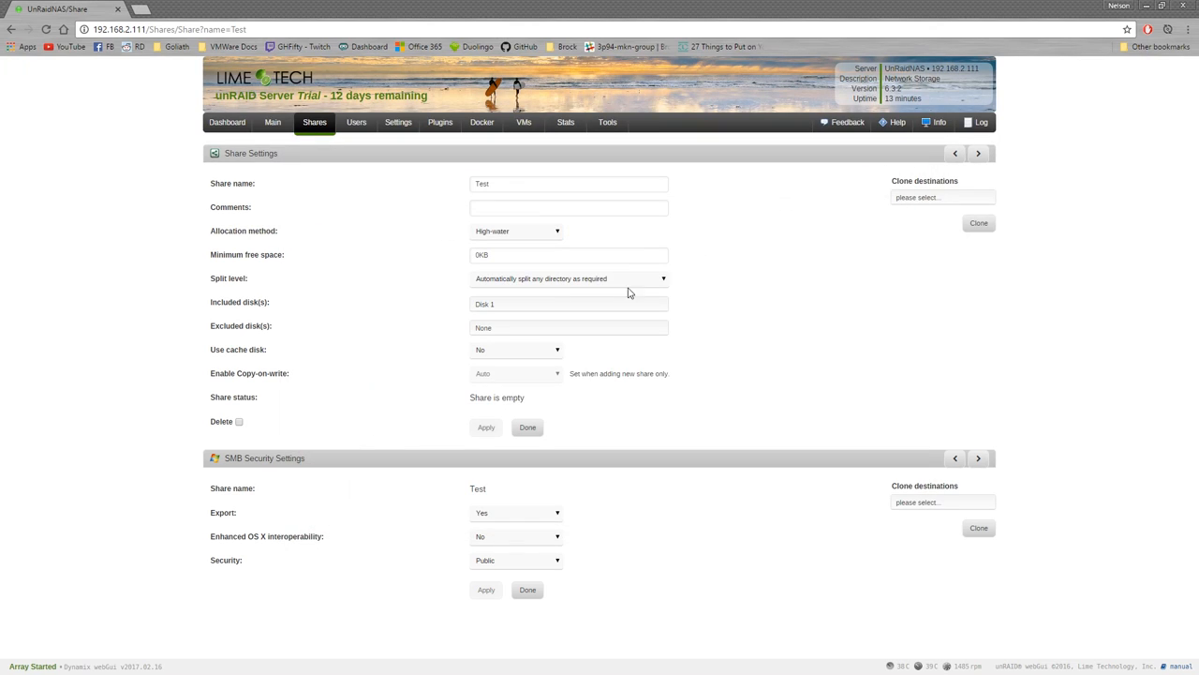
click(298, 126)
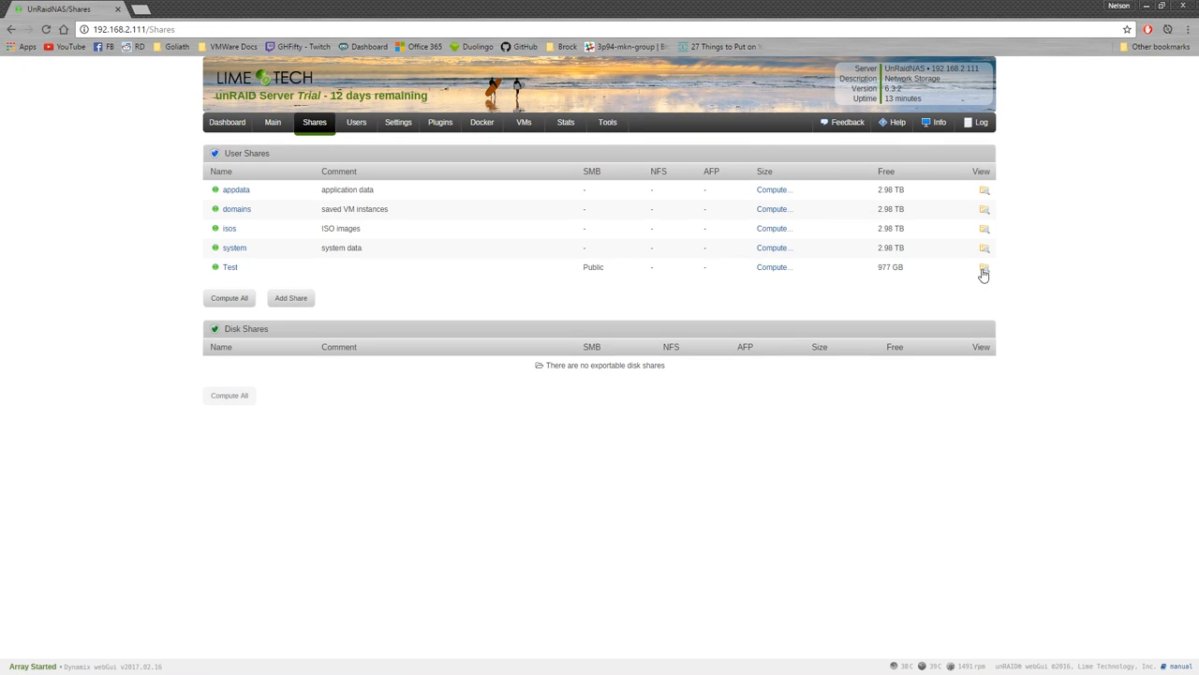
click(984, 269)
drag(909, 268, 867, 269)
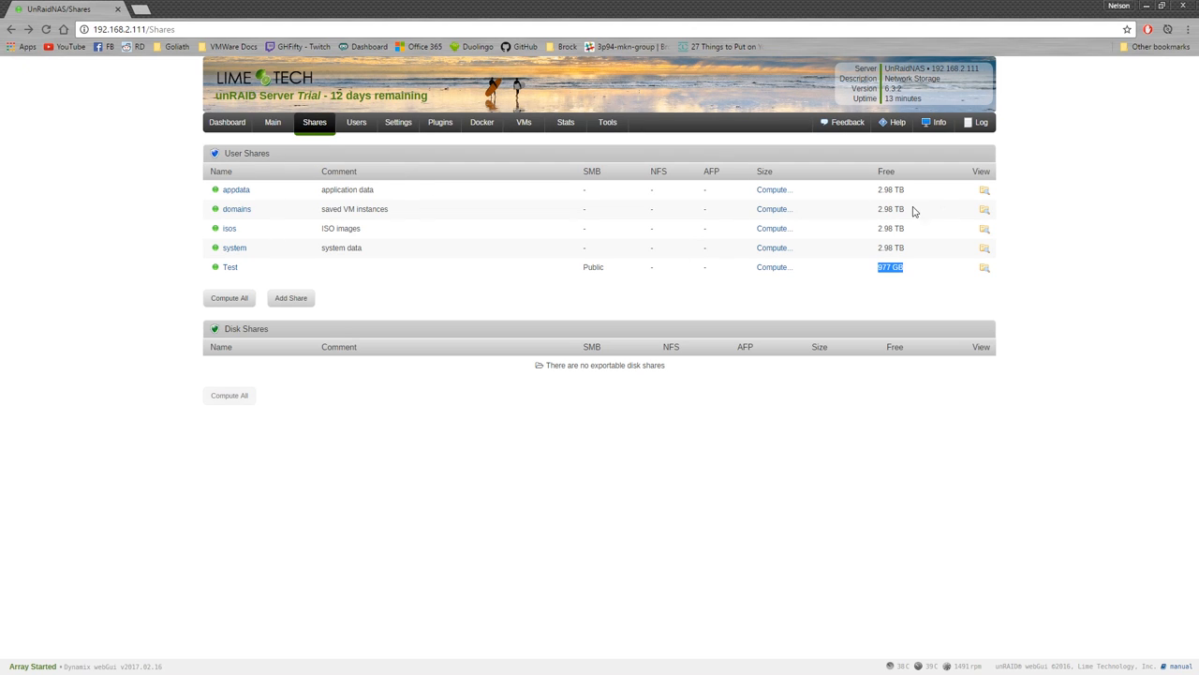
triple_click(897, 269)
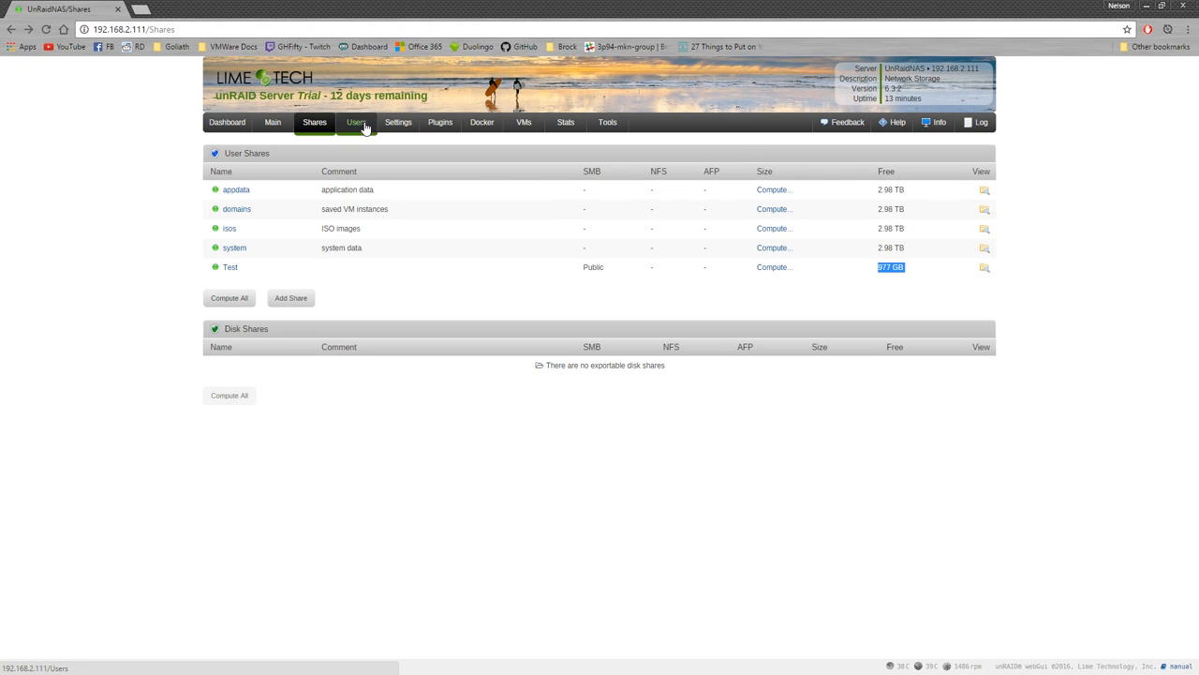
click(439, 131)
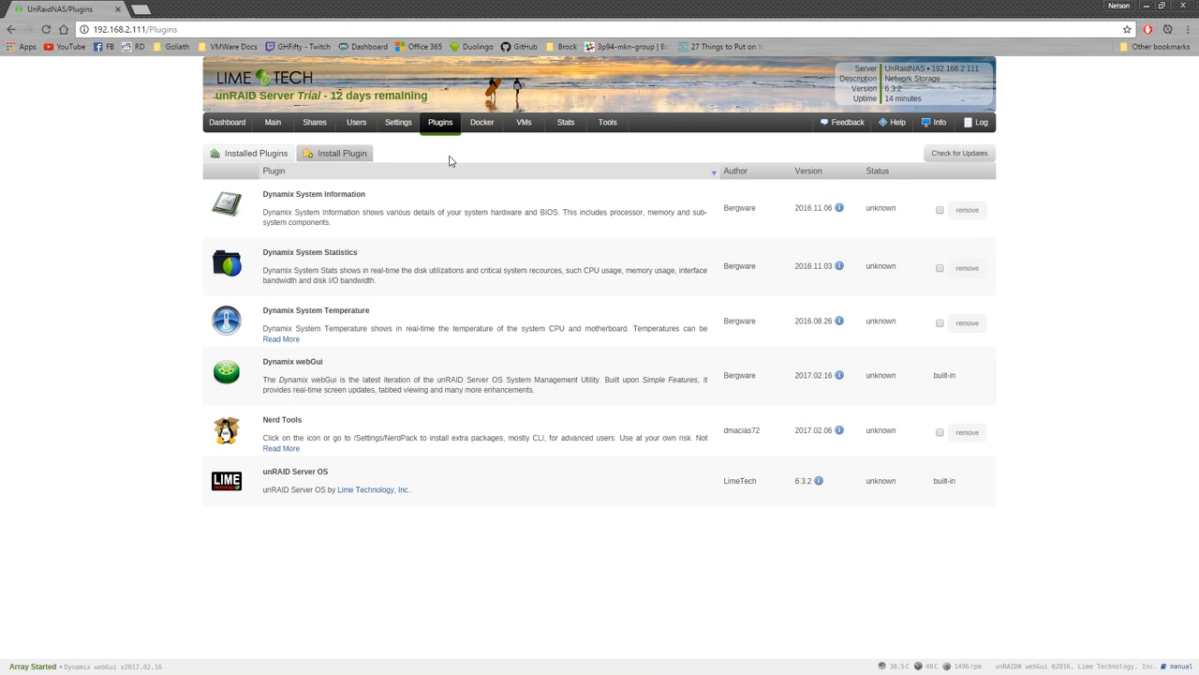
- View the Docker and VMs pages, highlighting the 'No Virtual Machines Installed' line, then go to Stats
click(478, 127)
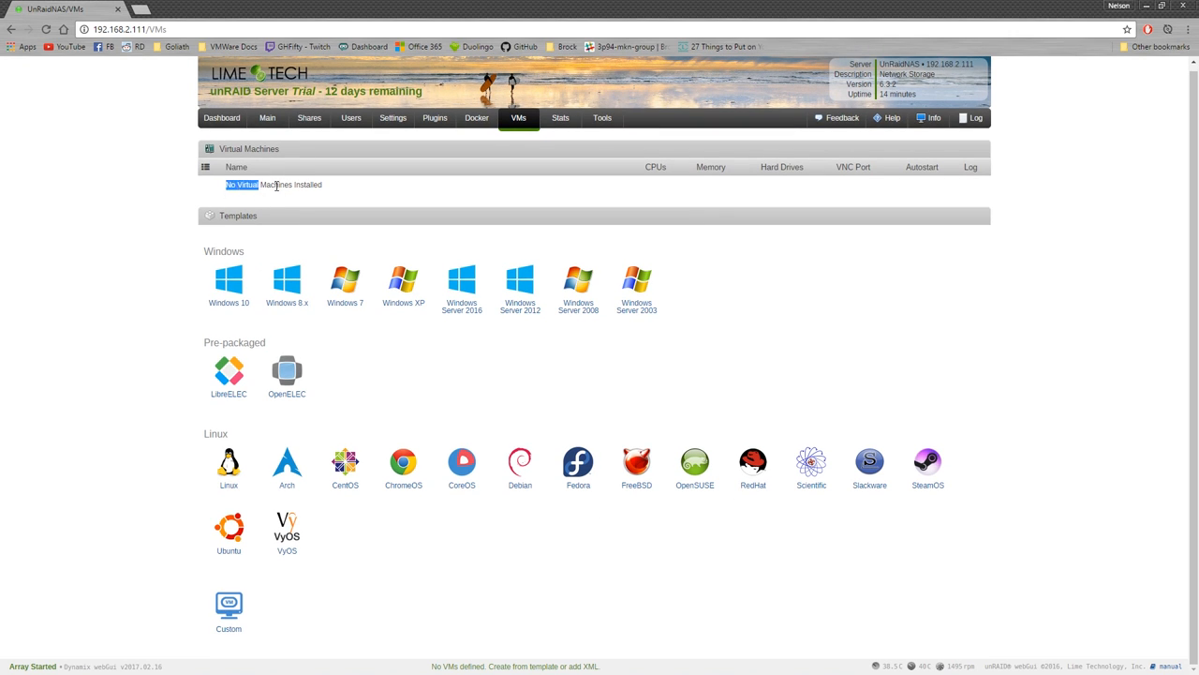
drag(276, 185, 322, 185)
click(334, 188)
triple_click(321, 184)
double_click(276, 185)
triple_click(277, 184)
double_click(248, 184)
click(182, 191)
drag(181, 191, 323, 185)
triple_click(335, 188)
click(198, 193)
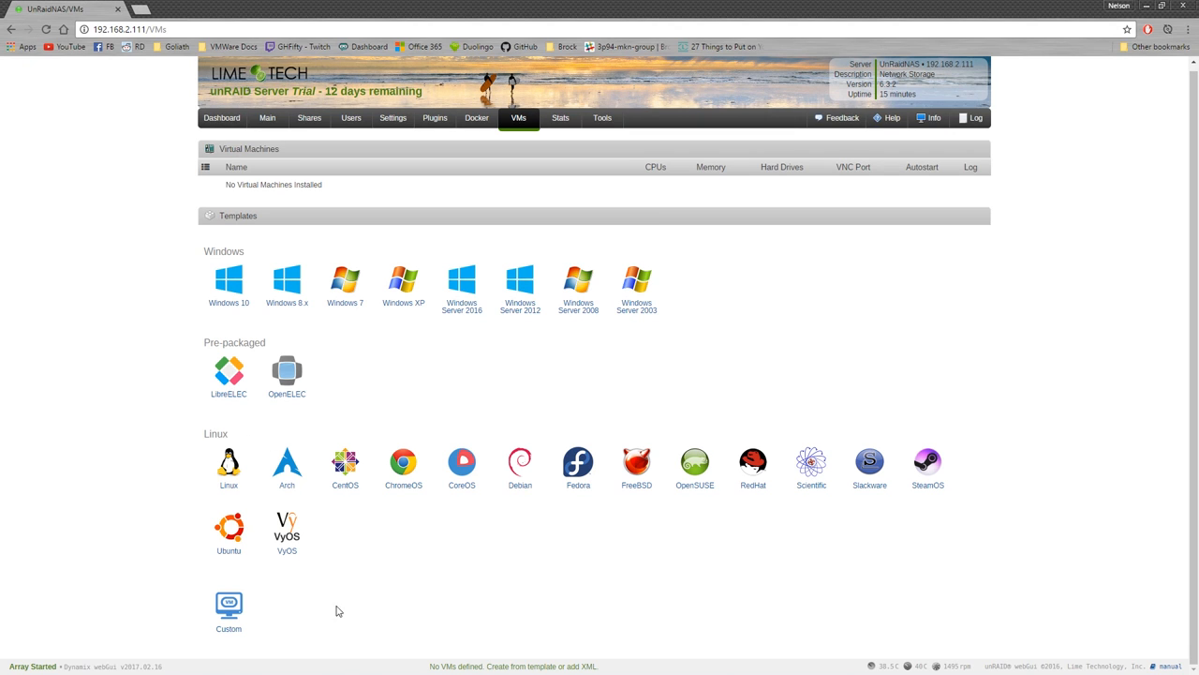
scroll(516, 220, up, 1)
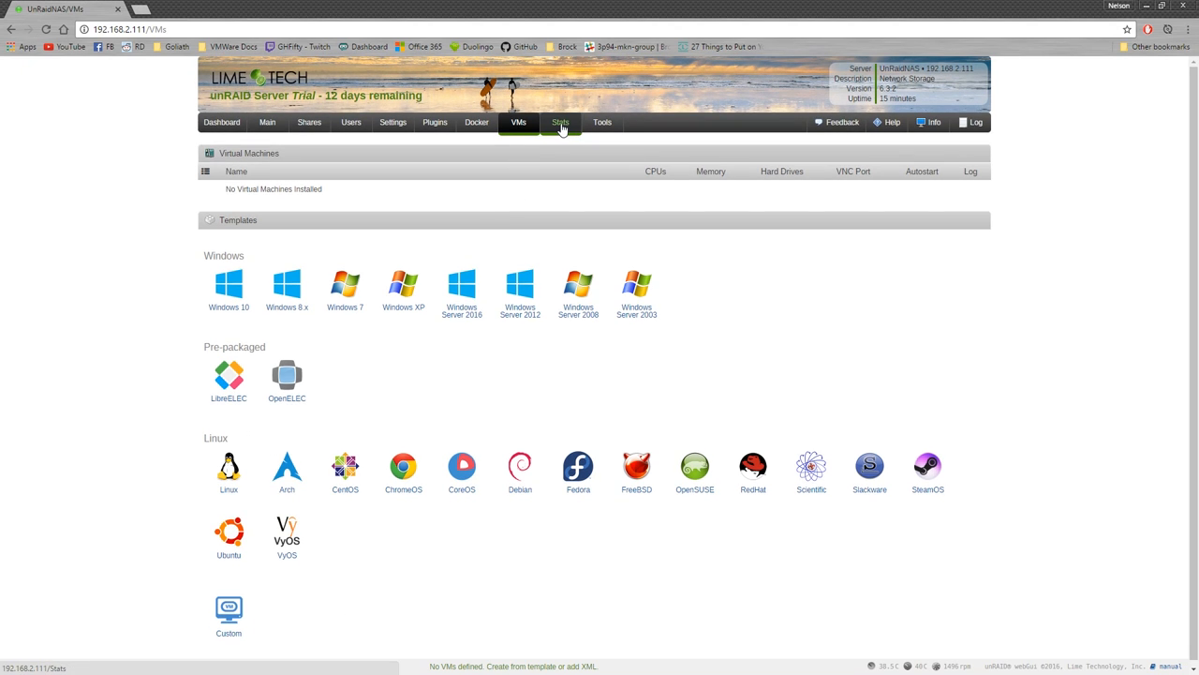
click(562, 125)
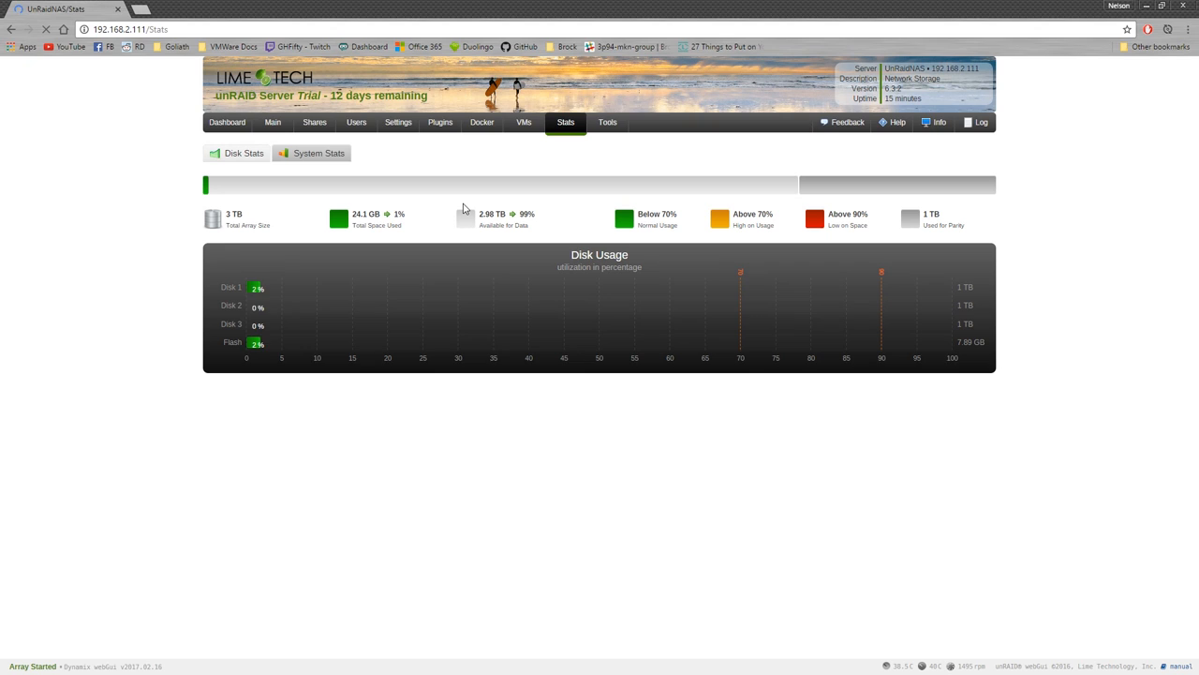
- Return from the Stats page to the User Shares list
click(315, 122)
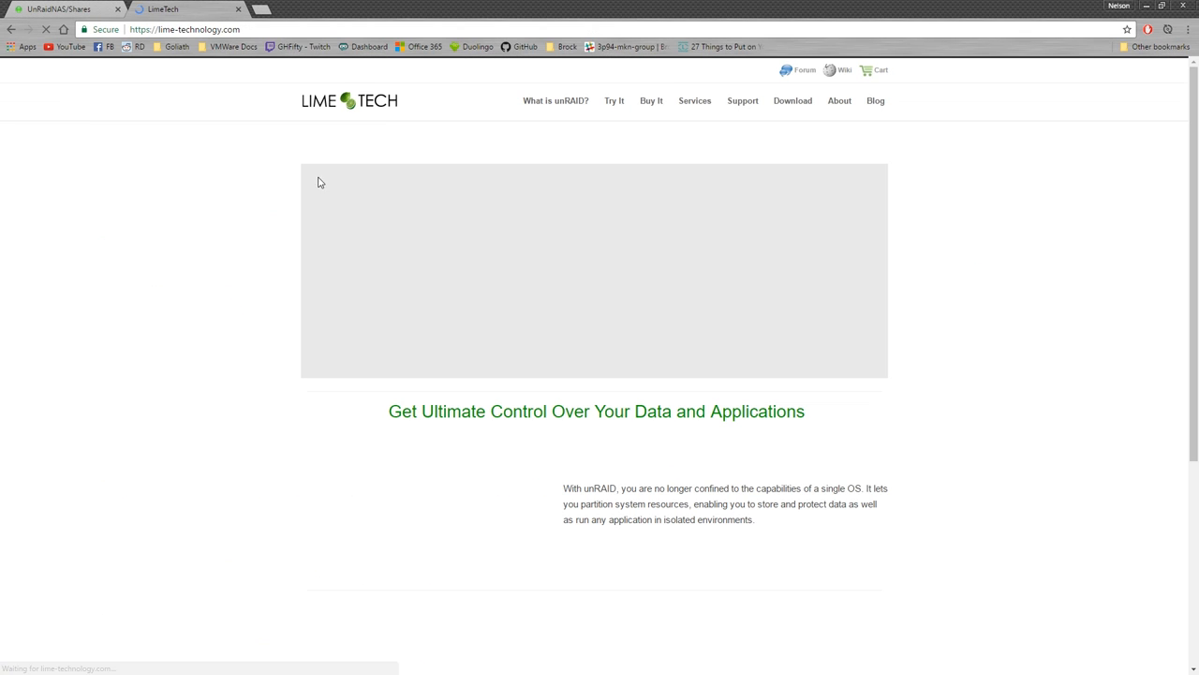
- Open Buy unRAID and highlight the Plus plan ($89, 12 devices) and Pro plan (unlimited devices)
click(651, 101)
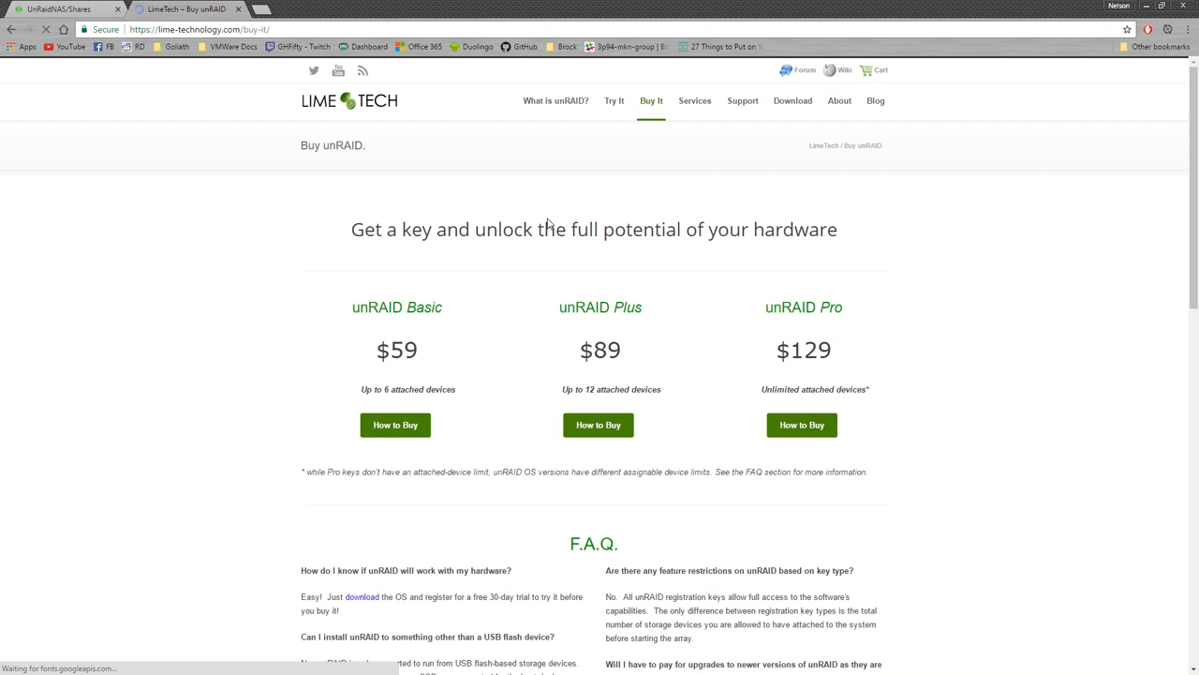
scroll(468, 224, down, 1)
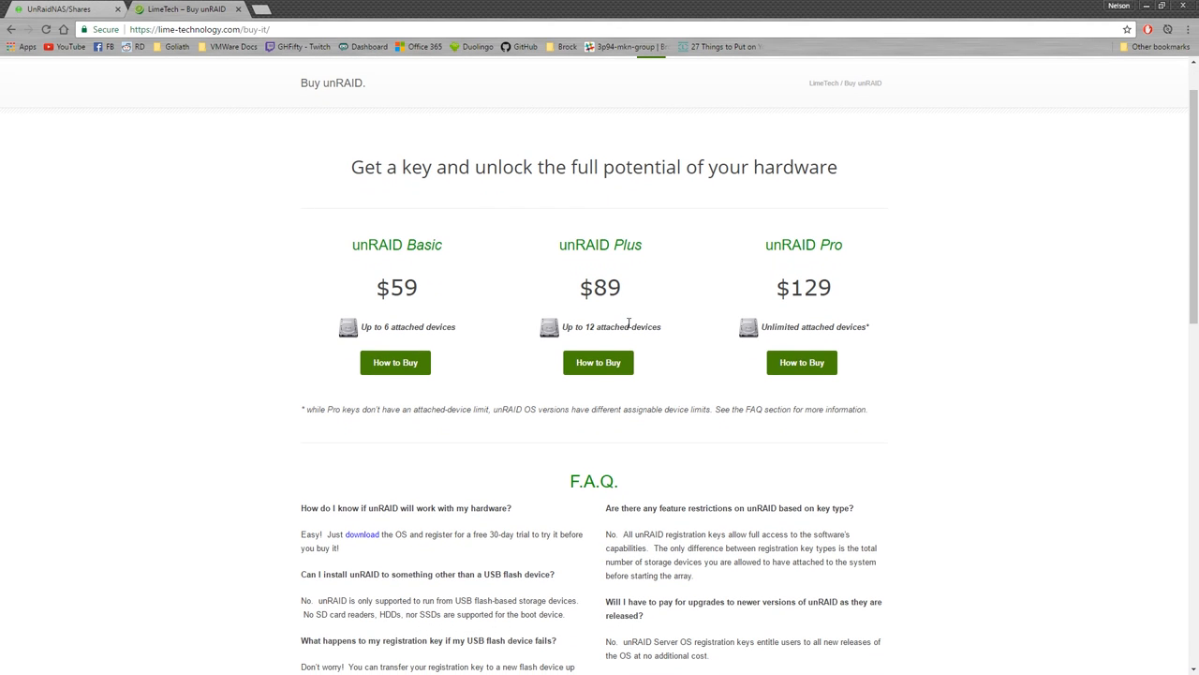
drag(555, 253, 656, 255)
click(577, 248)
drag(577, 248, 665, 302)
drag(560, 328, 667, 328)
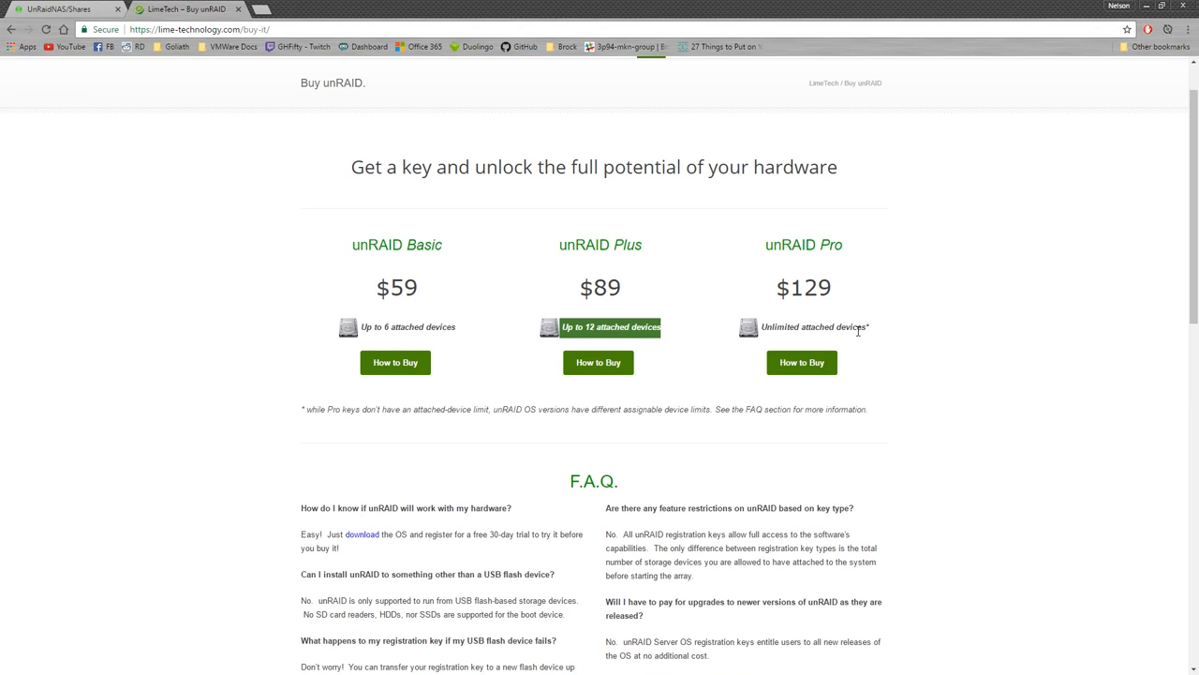
drag(881, 333, 759, 330)
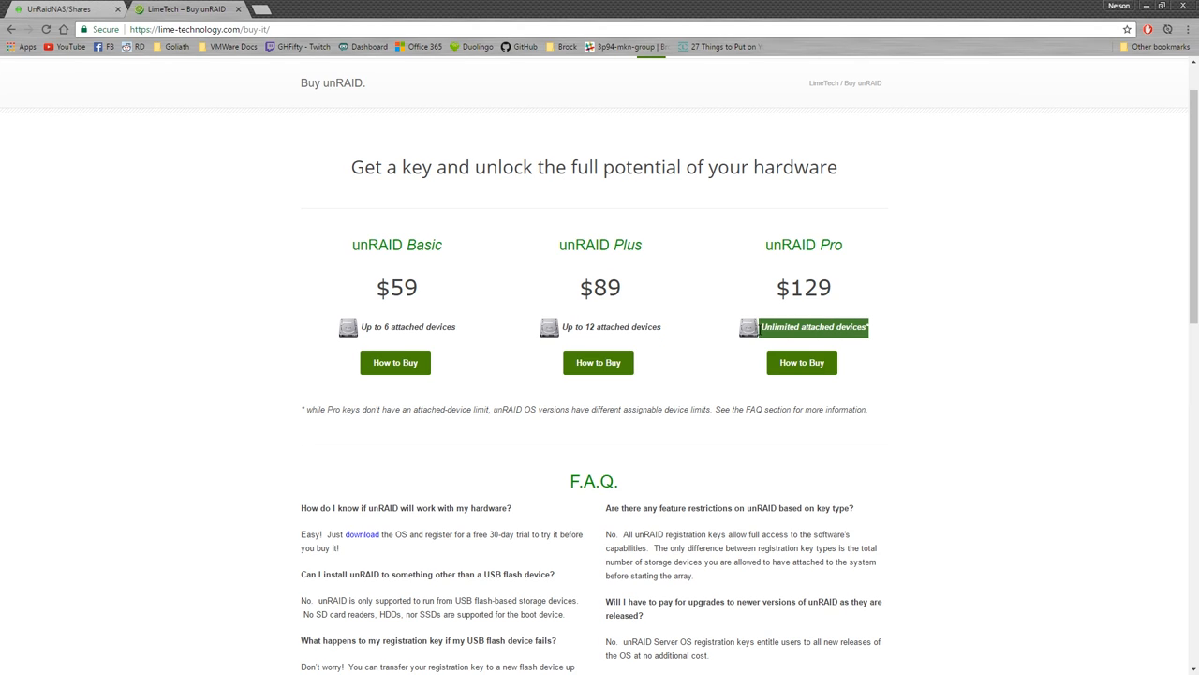
mouse_move(761, 264)
mouse_down()
mouse_move(864, 253)
mouse_move(761, 246)
mouse_up()
click(856, 254)
click(765, 254)
click(850, 253)
click(761, 245)
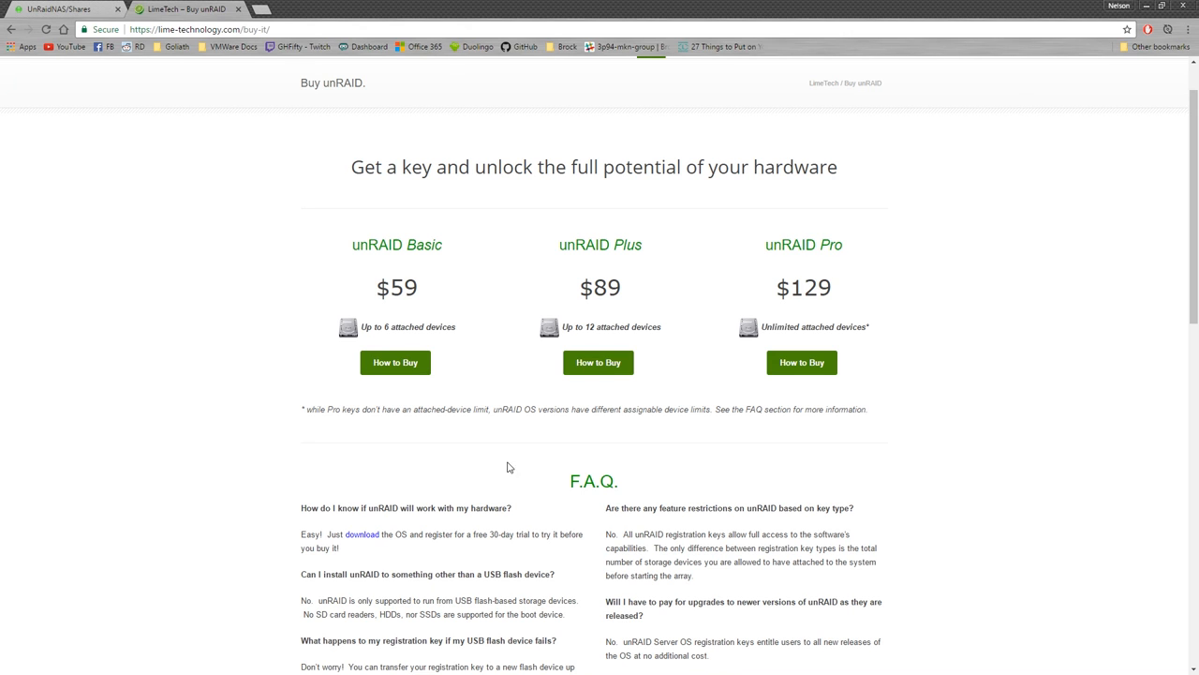
scroll(479, 464, down, 3)
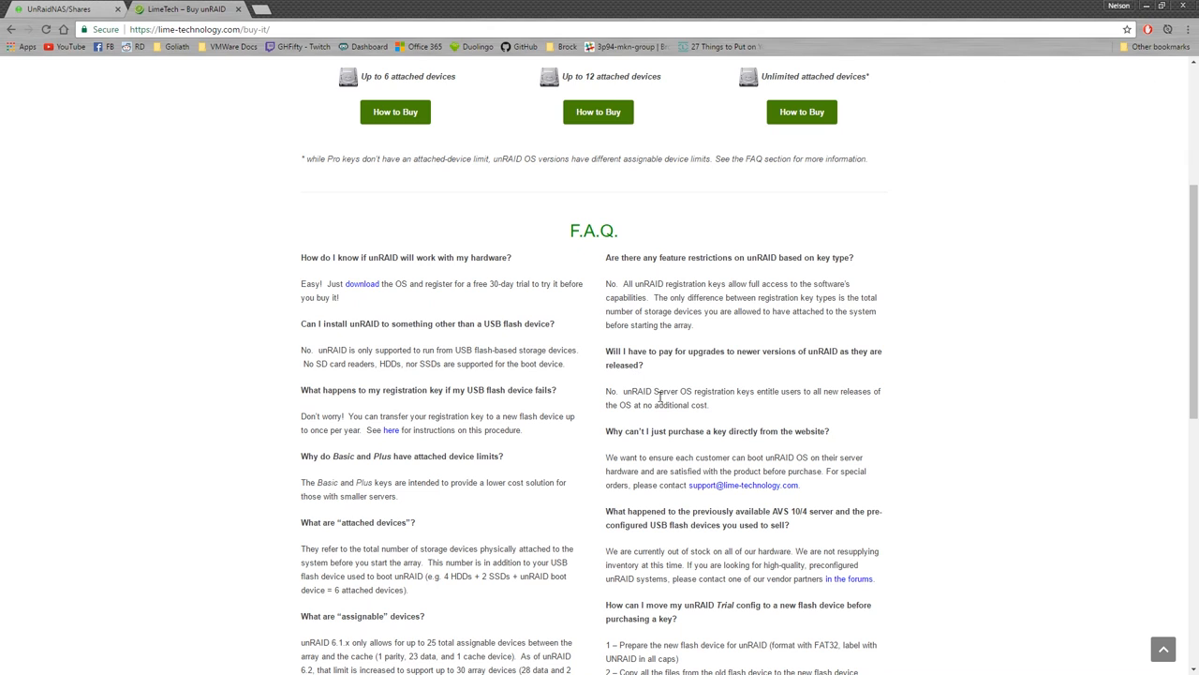
scroll(693, 366, up, 4)
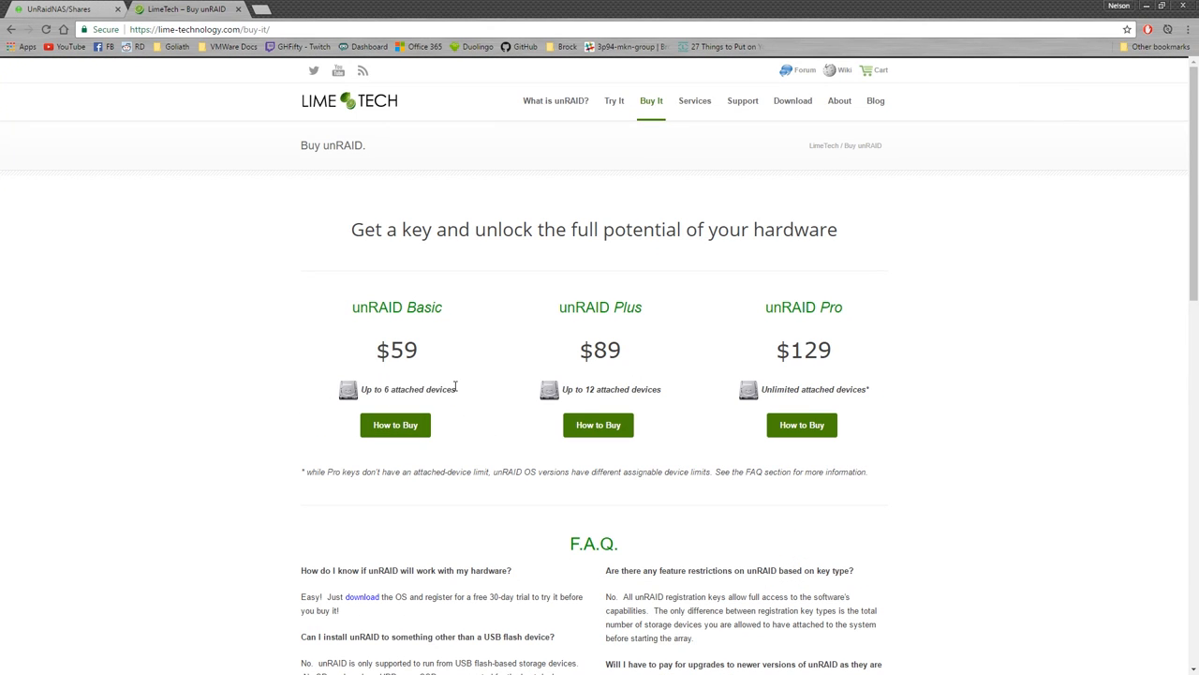
- Highlight the Basic $59, Pro $129 and Plus $89 prices to compare the licenses
mouse_move(455, 387)
mouse_down()
mouse_move(379, 389)
mouse_move(436, 355)
mouse_up()
click(436, 354)
drag(577, 358, 697, 362)
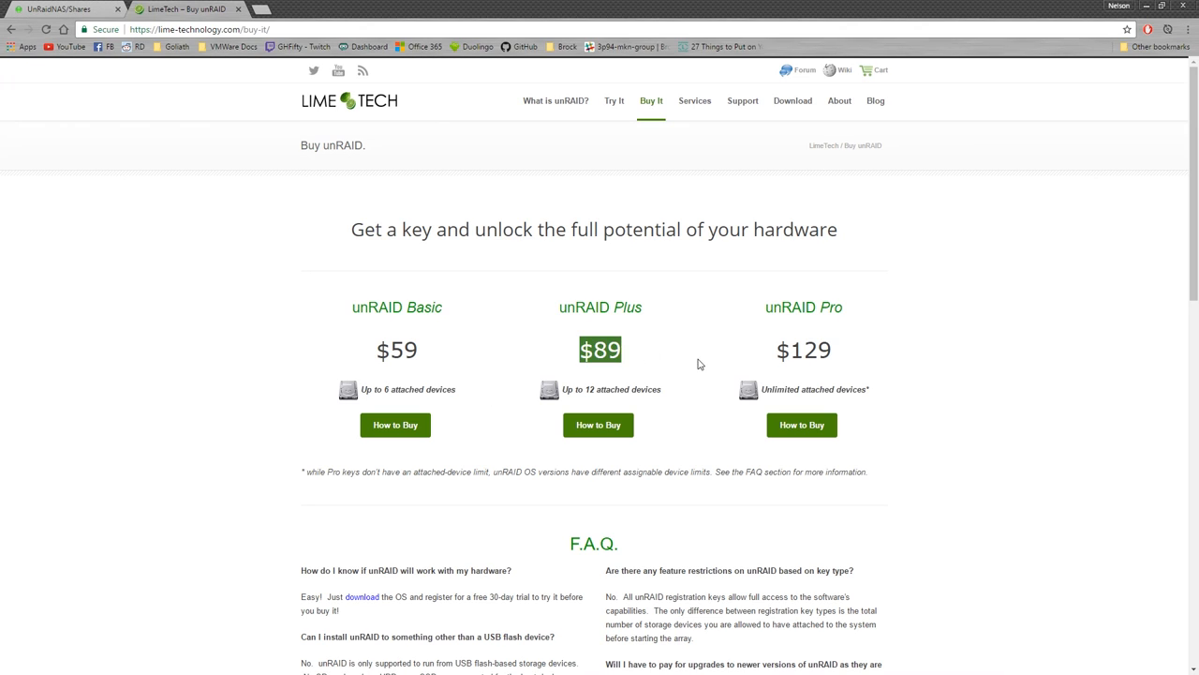
drag(768, 340, 850, 354)
drag(625, 357, 579, 358)
click(637, 362)
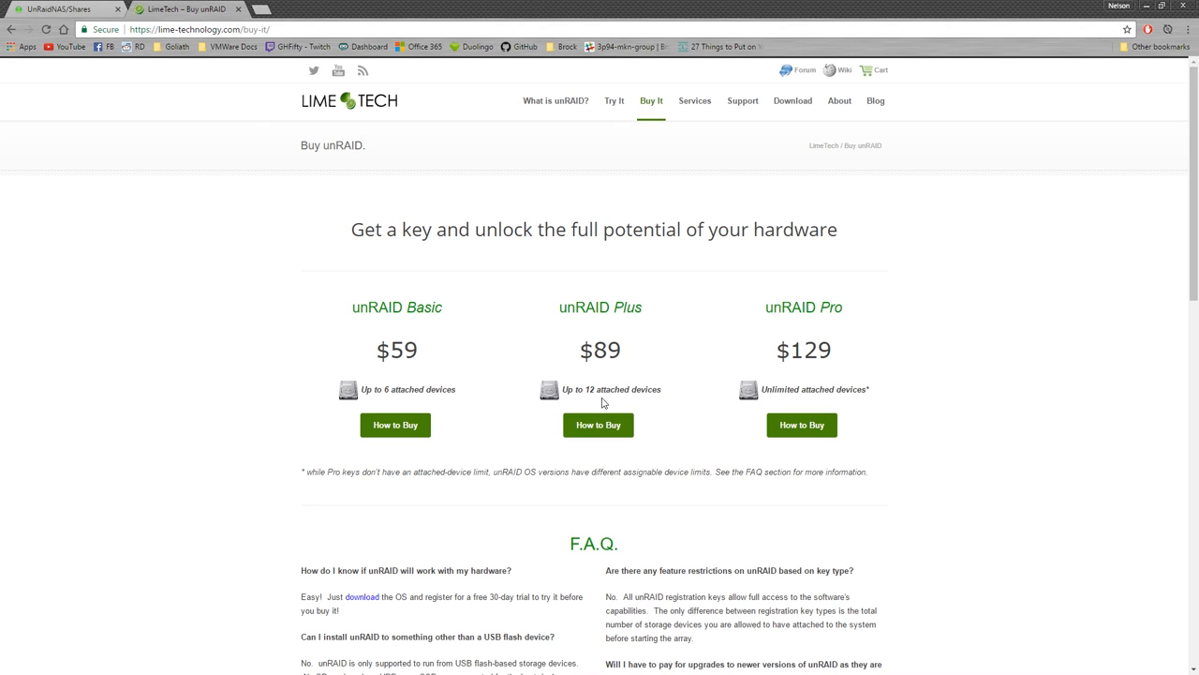
mouse_move(582, 359)
mouse_down()
mouse_move(643, 353)
mouse_move(524, 360)
mouse_up()
click(646, 355)
click(524, 360)
- Switch back to the UnRaidNAS browser tab showing the User Shares list
click(79, 9)
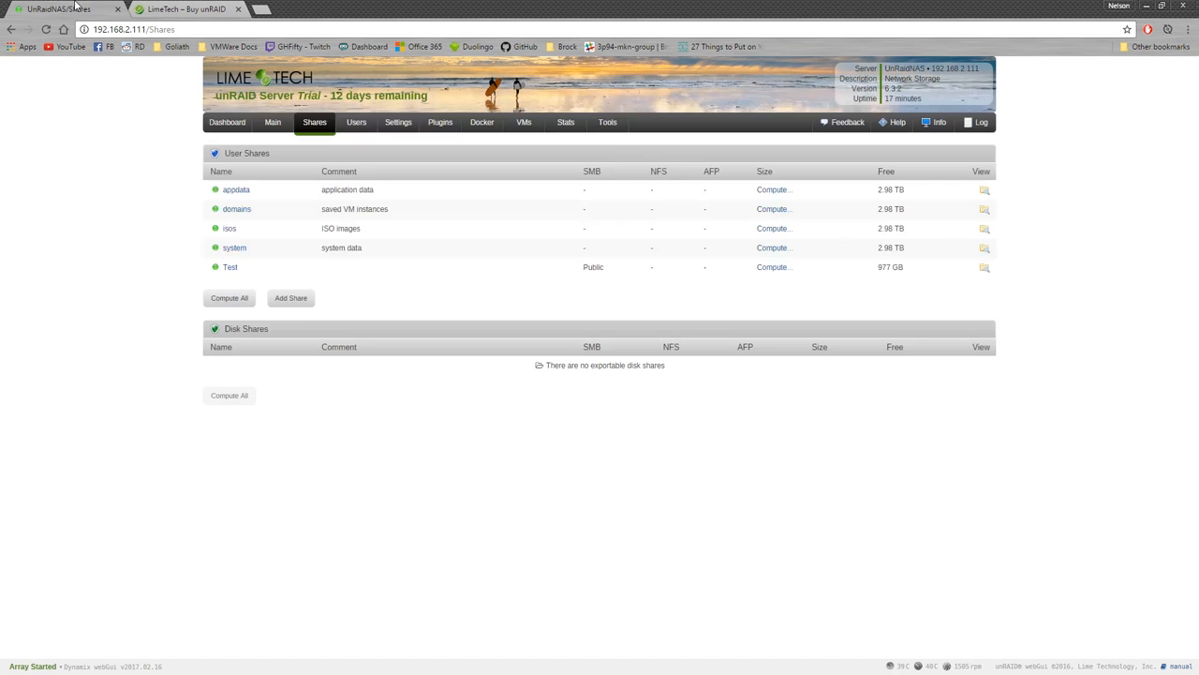